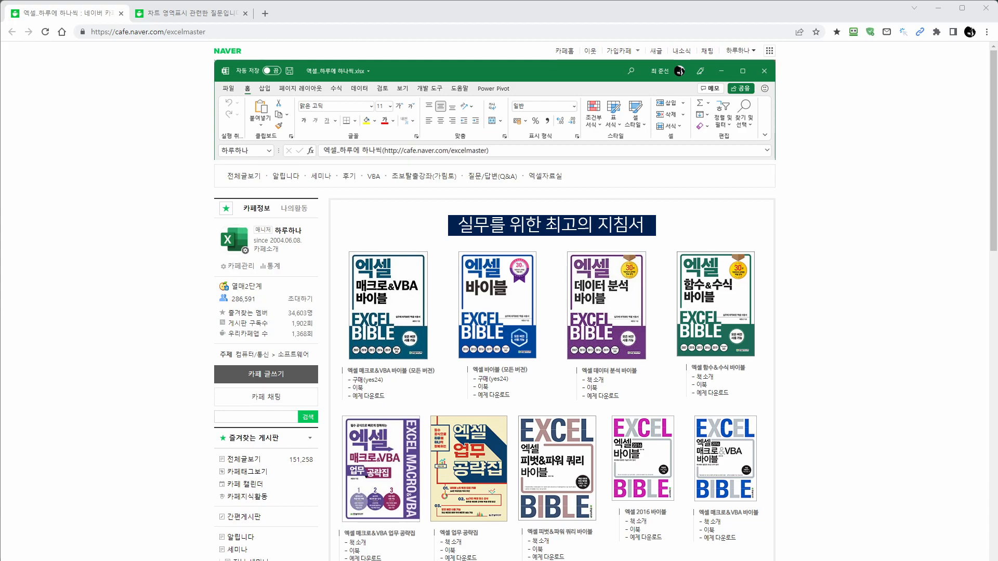
Open the forum question about chart area display and examine its 위메이드 주가 변화 example chart.
click(205, 13)
scroll(179, 193, down, 4)
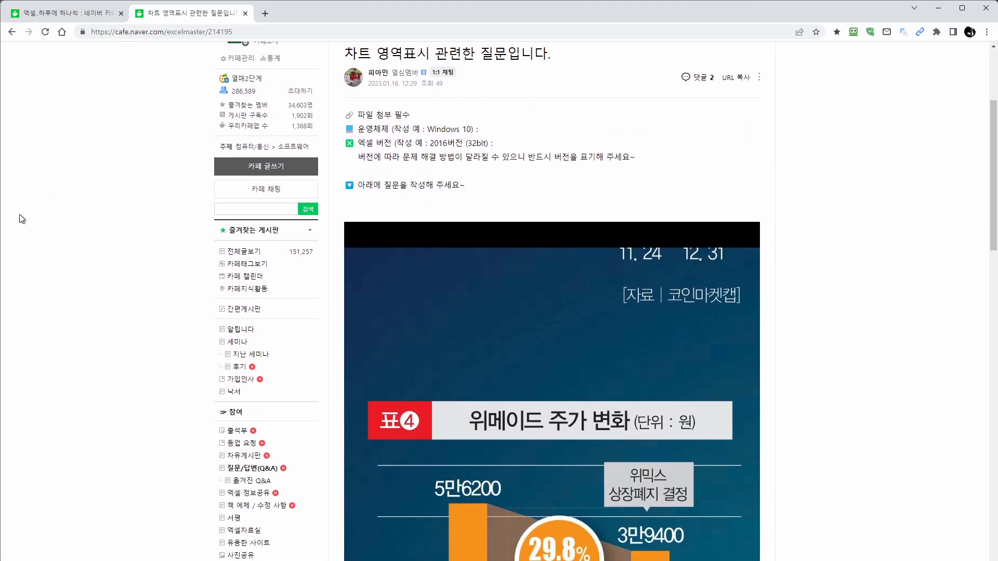
scroll(92, 231, down, 4)
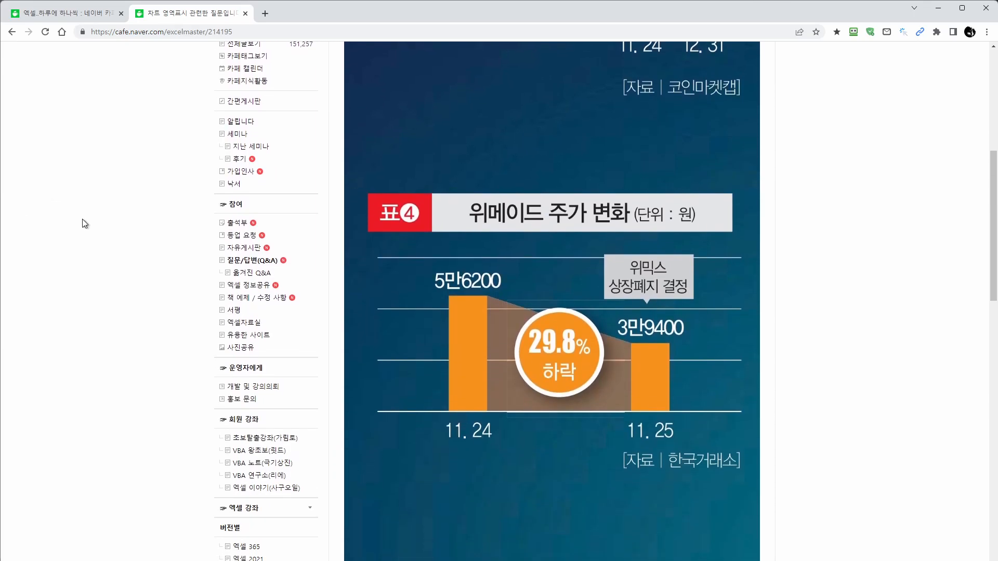
key(alt+Tab)
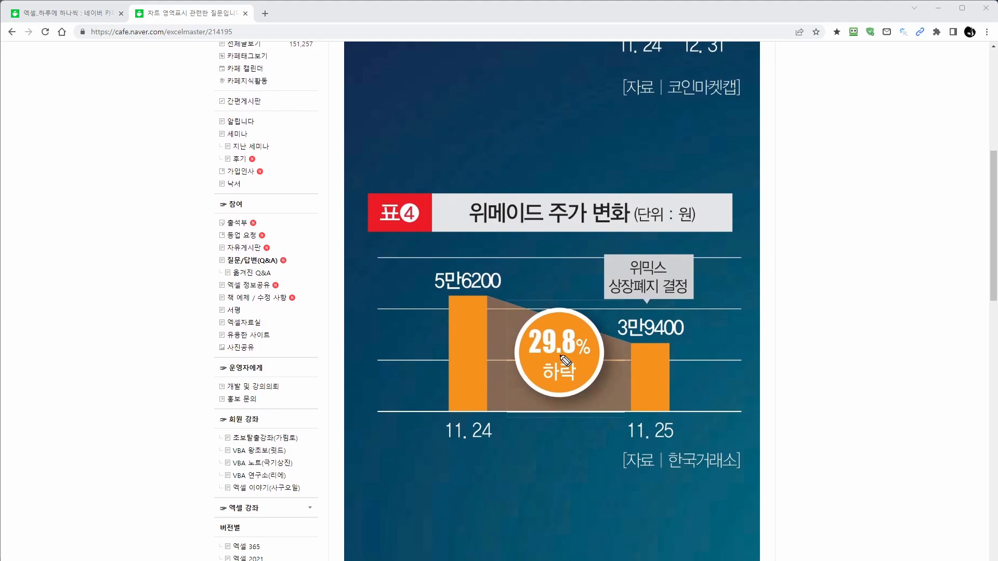
mouse_move(658, 488)
mouse_down()
mouse_move(426, 481)
mouse_move(658, 152)
mouse_move(754, 382)
mouse_move(669, 484)
mouse_up()
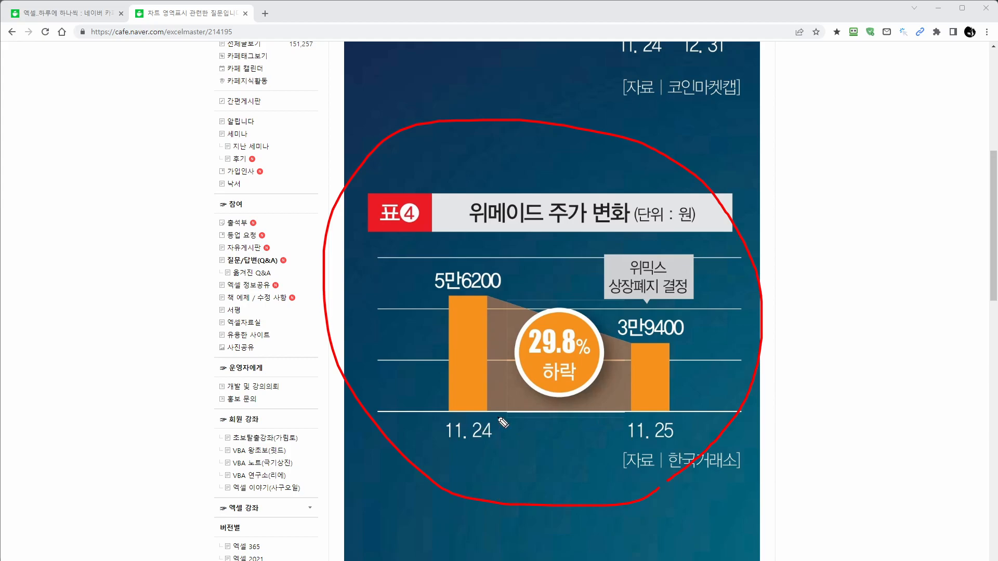
mouse_move(450, 148)
mouse_down()
mouse_move(449, 159)
mouse_move(463, 147)
mouse_move(458, 159)
mouse_move(496, 153)
mouse_move(502, 182)
mouse_move(517, 153)
mouse_move(559, 162)
mouse_up()
drag(489, 286, 632, 341)
drag(499, 346, 523, 316)
drag(515, 385, 538, 333)
drag(555, 397, 579, 354)
mouse_move(588, 396)
mouse_down()
mouse_move(600, 370)
mouse_move(602, 413)
mouse_up()
mouse_move(542, 453)
mouse_down()
mouse_move(543, 419)
mouse_move(527, 438)
mouse_move(557, 438)
mouse_up()
mouse_move(539, 497)
mouse_down()
mouse_move(536, 485)
mouse_move(556, 475)
mouse_move(566, 499)
mouse_move(577, 486)
mouse_move(598, 492)
mouse_move(605, 507)
mouse_up()
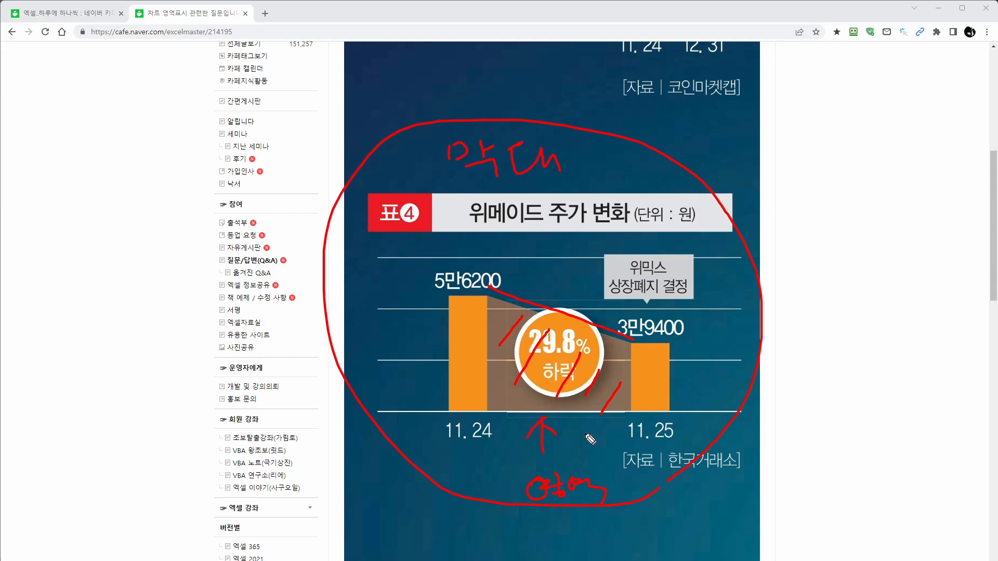
mouse_move(366, 300)
mouse_down()
mouse_move(419, 292)
mouse_move(388, 359)
mouse_up()
key(Escape)
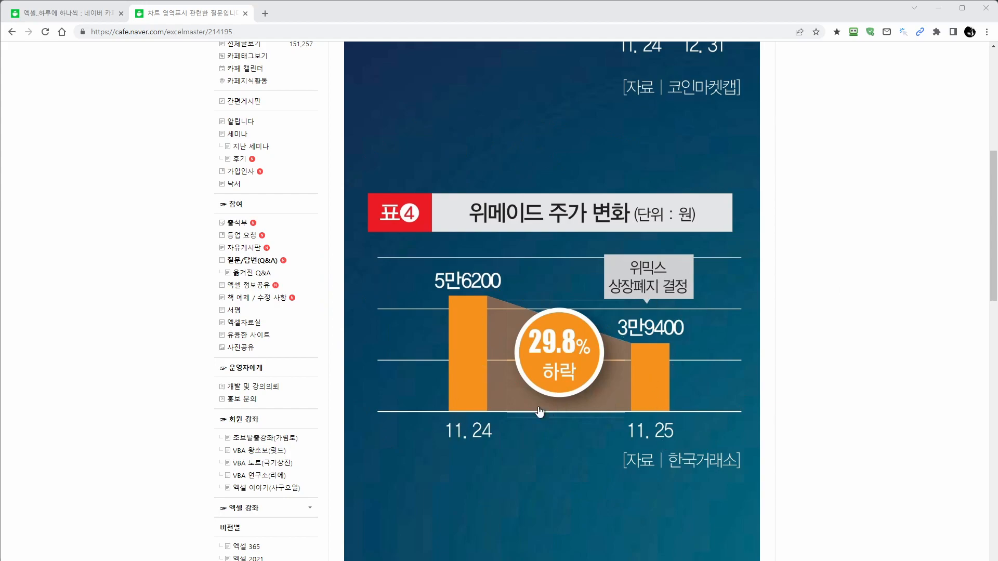
Switch to the Q214195.xlsx workbook in Excel and insert a 2-D clustered column chart from B2:C4.
key(alt+Tab)
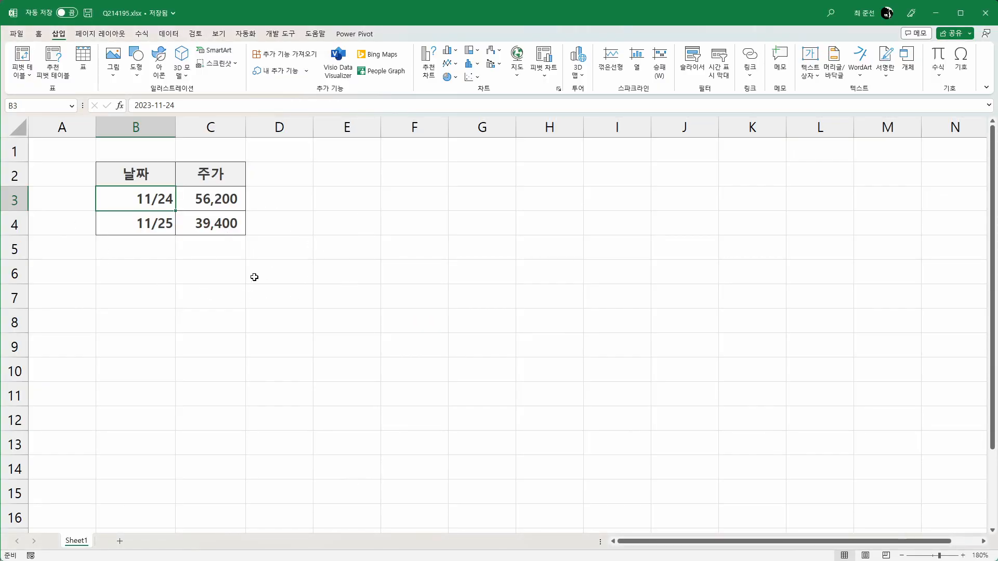
drag(155, 182, 214, 226)
click(448, 50)
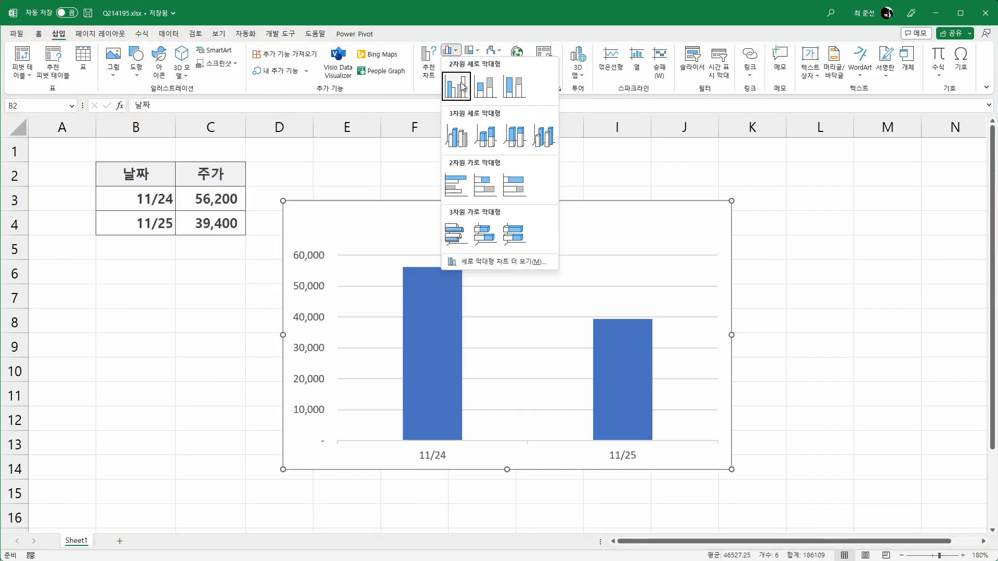
click(463, 86)
Move and resize the column chart so it covers cells E2:K13 beside the table.
drag(402, 217, 434, 183)
drag(761, 431, 785, 454)
click(789, 360)
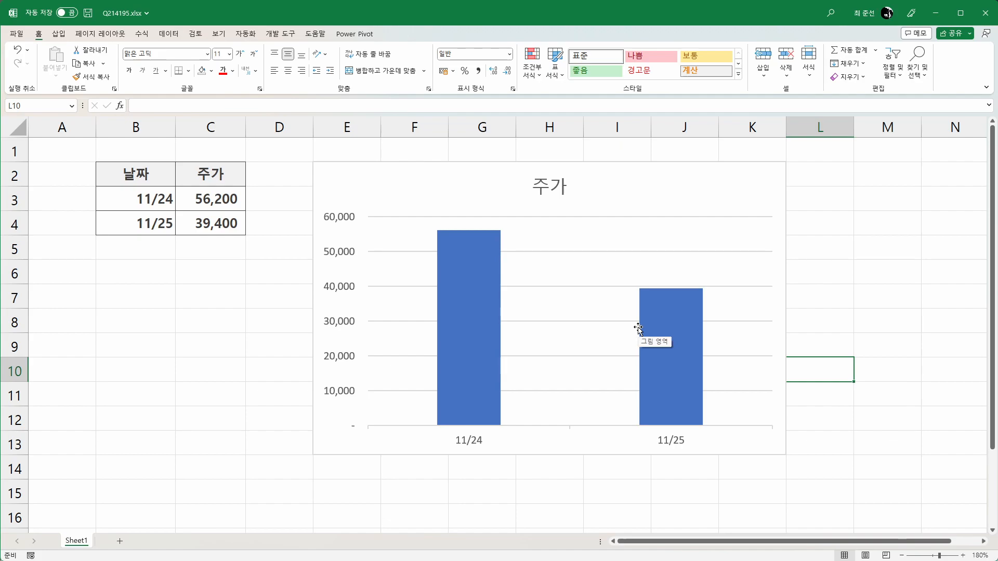
Copy the 주가 data in C2:C4 and paste it into the chart as a second series.
drag(210, 176, 216, 219)
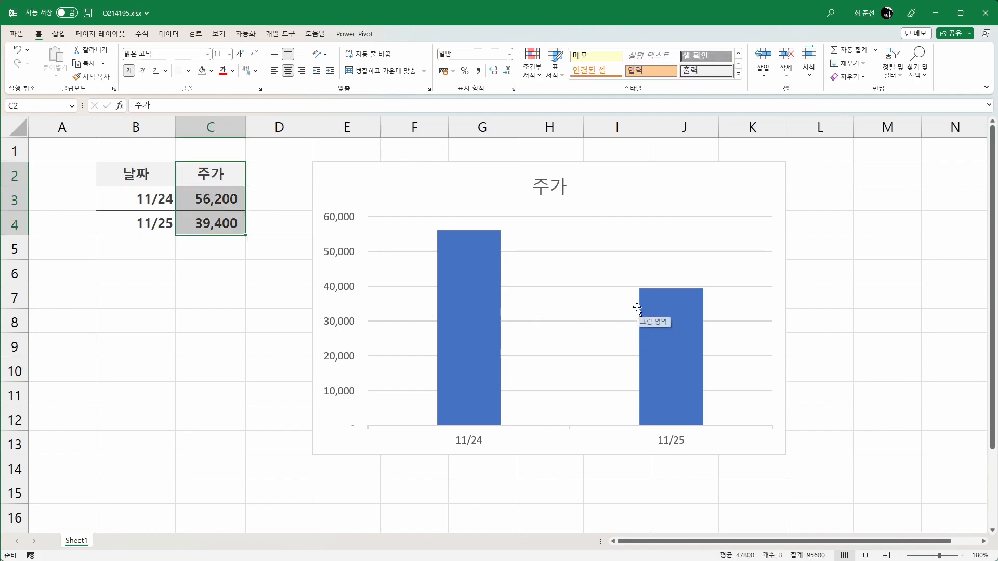
click(81, 64)
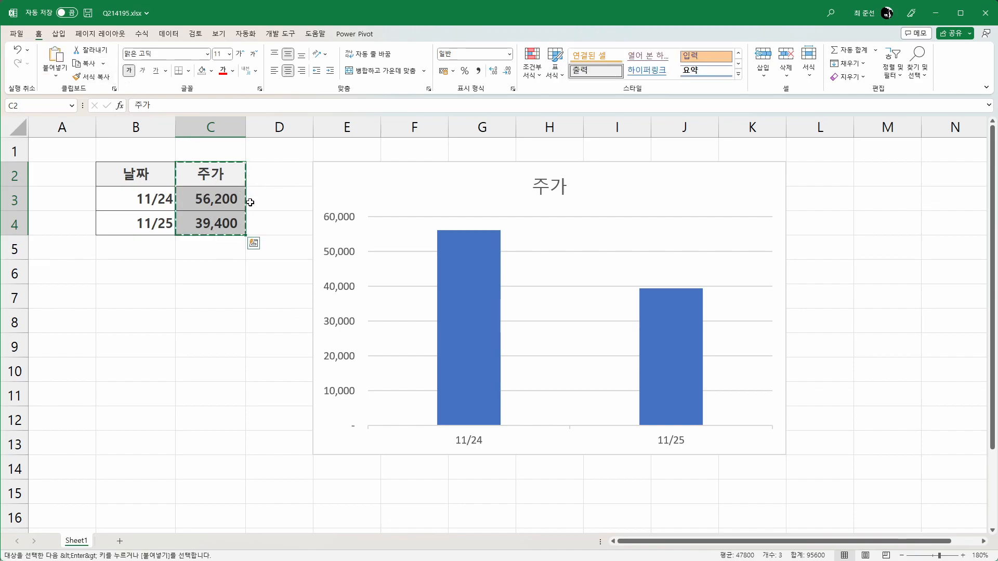
click(358, 188)
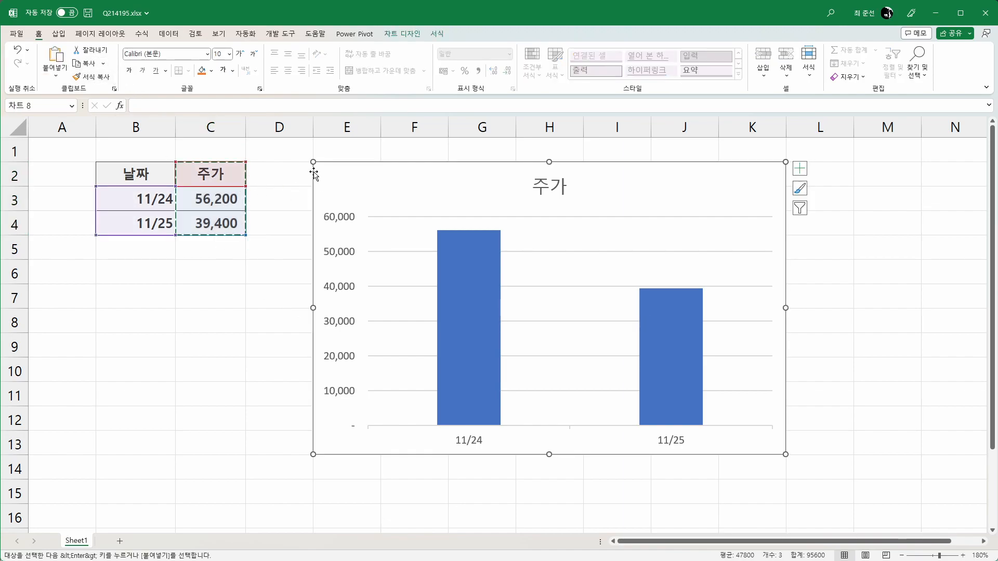
click(65, 62)
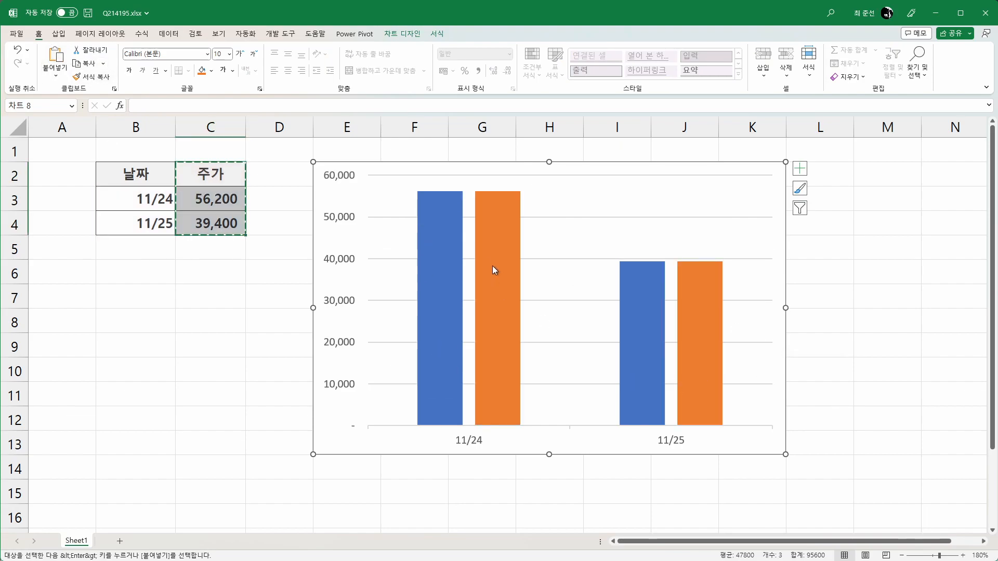
Change the orange second series to a 2-D area chart, keeping the blue series as columns.
click(498, 242)
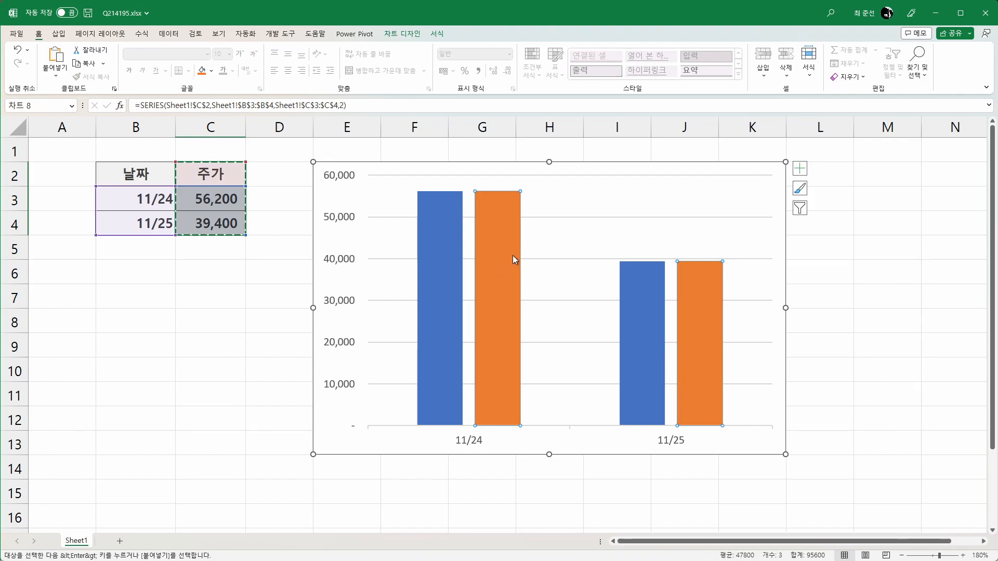
mouse_move(505, 255)
click(60, 36)
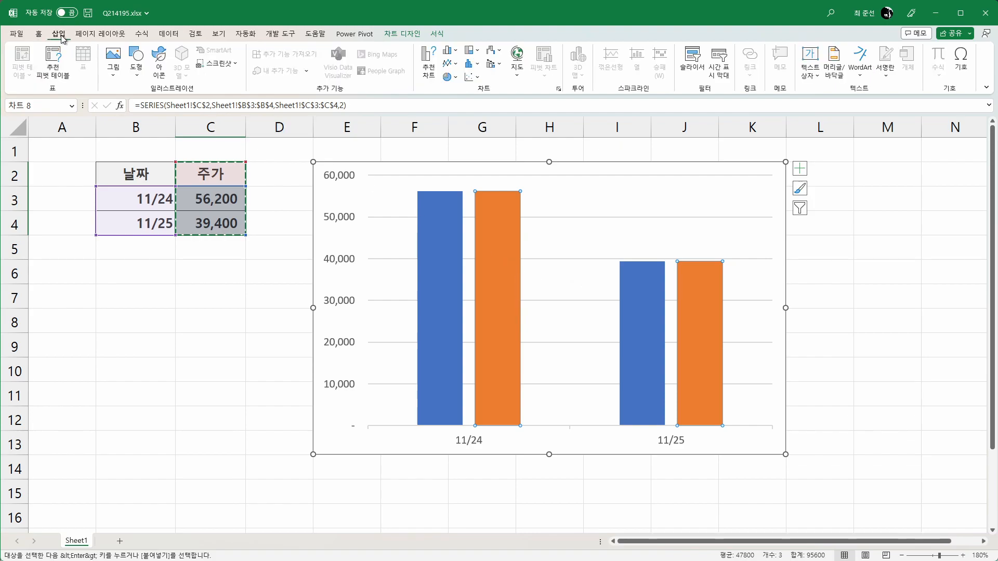
click(450, 64)
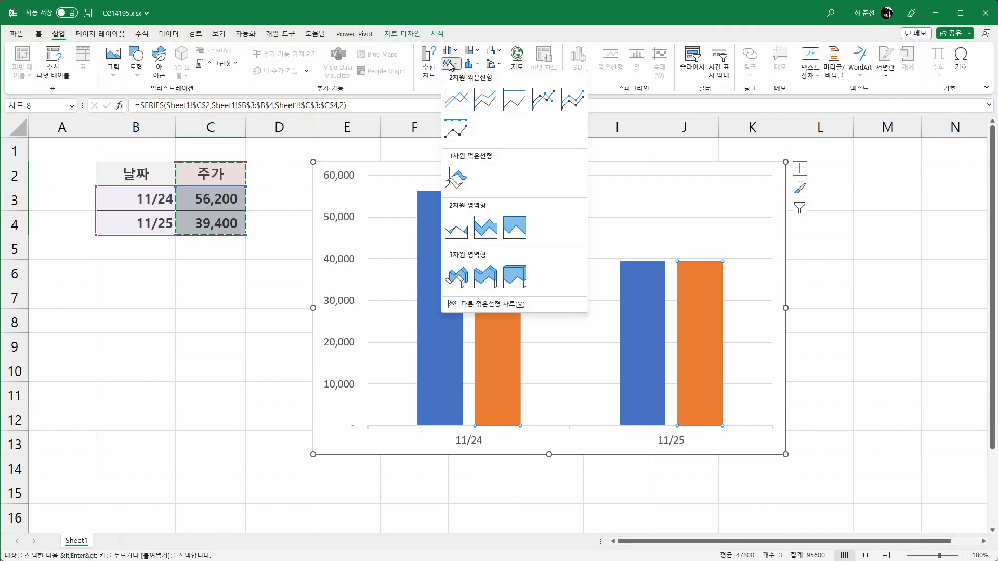
click(457, 232)
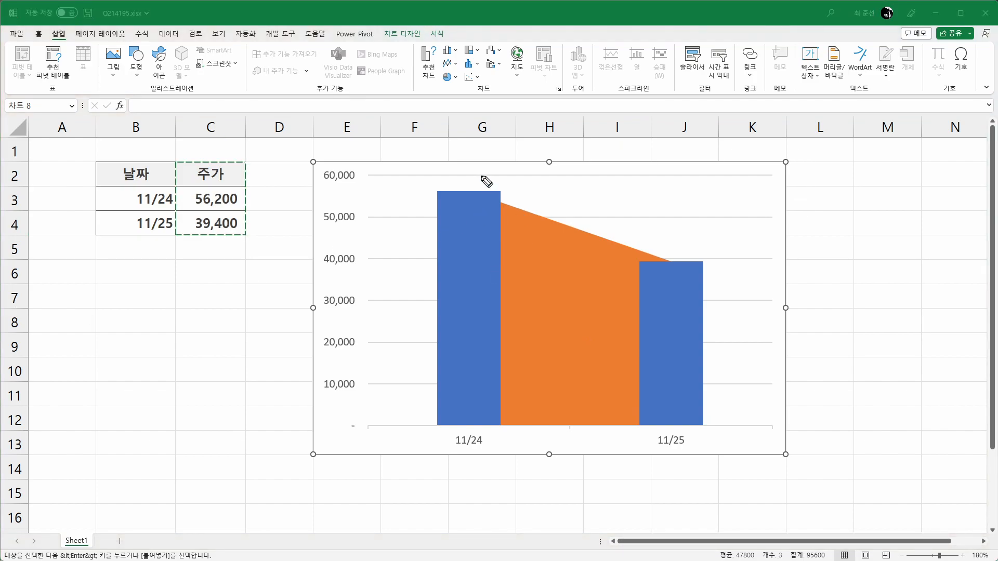
drag(468, 190, 468, 194)
drag(671, 260, 672, 270)
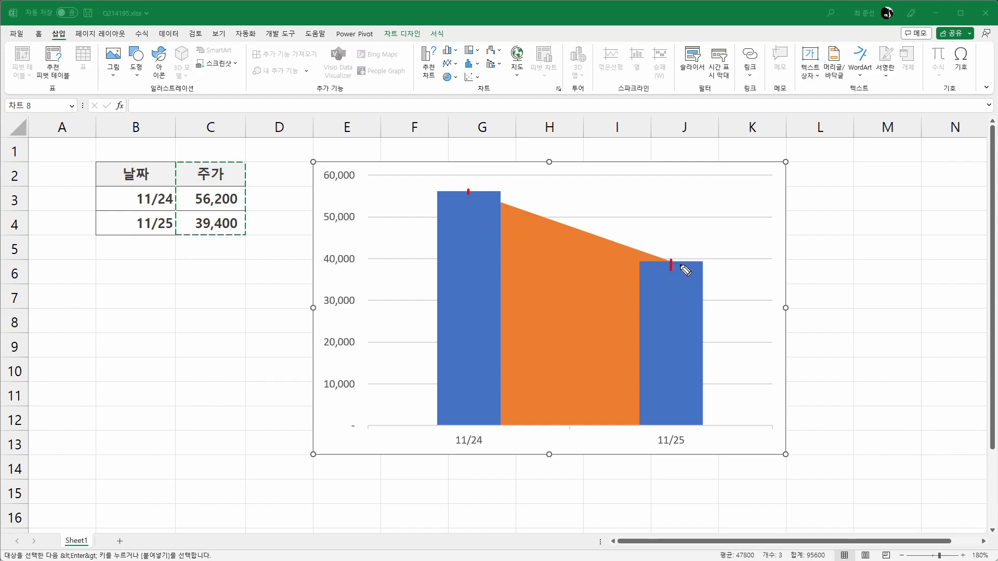
mouse_move(502, 201)
mouse_down()
mouse_move(489, 196)
mouse_move(502, 198)
mouse_up()
mouse_move(667, 268)
mouse_down()
mouse_move(653, 265)
mouse_move(669, 264)
mouse_up()
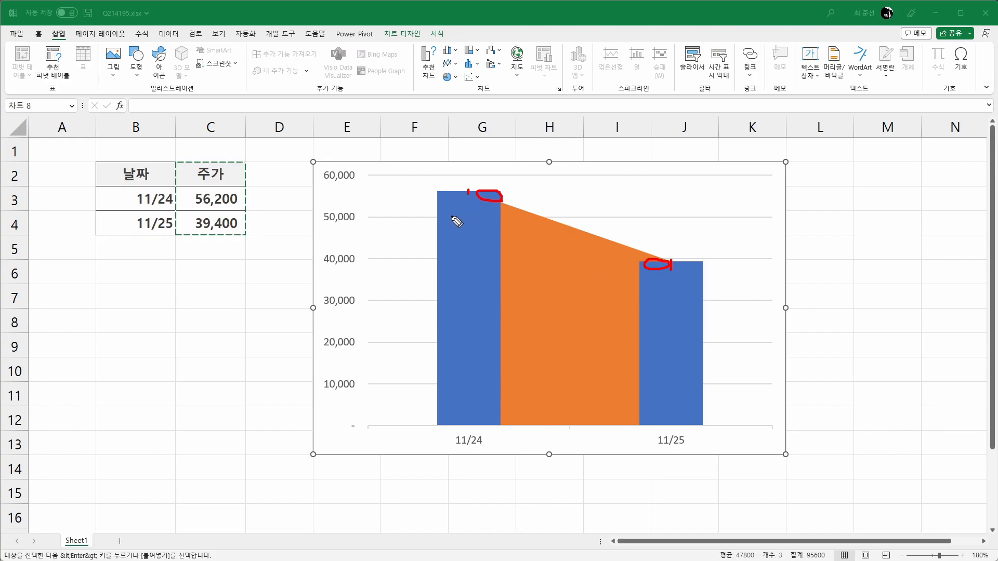
mouse_move(236, 267)
mouse_down()
mouse_move(236, 342)
mouse_move(271, 257)
mouse_move(276, 337)
mouse_up()
mouse_move(174, 348)
mouse_down()
mouse_move(189, 274)
mouse_move(210, 350)
mouse_up()
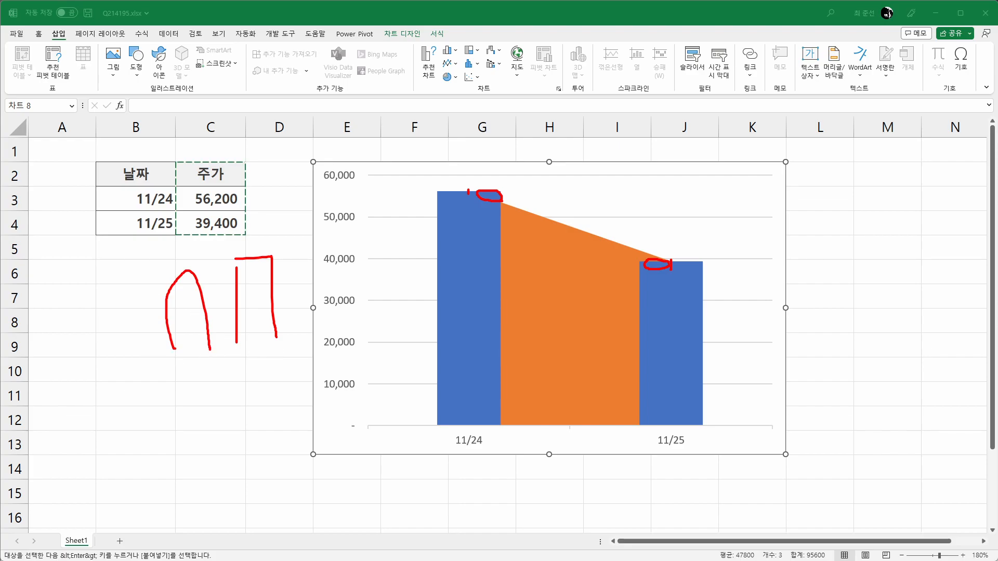
key(Escape)
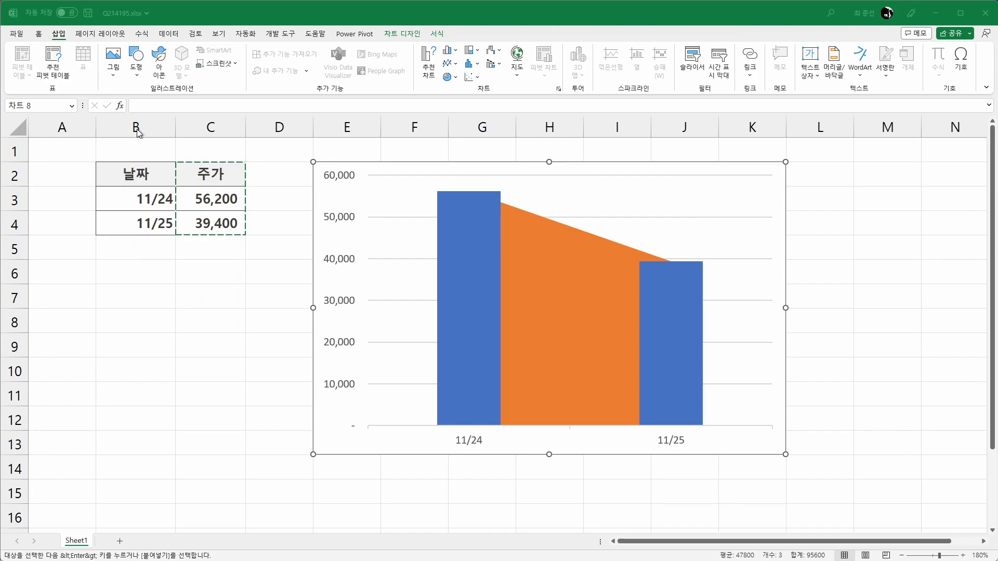
Draw a rectangle with rounded top corners below the table, about 4.66 cm high and 1.59 cm wide.
click(137, 69)
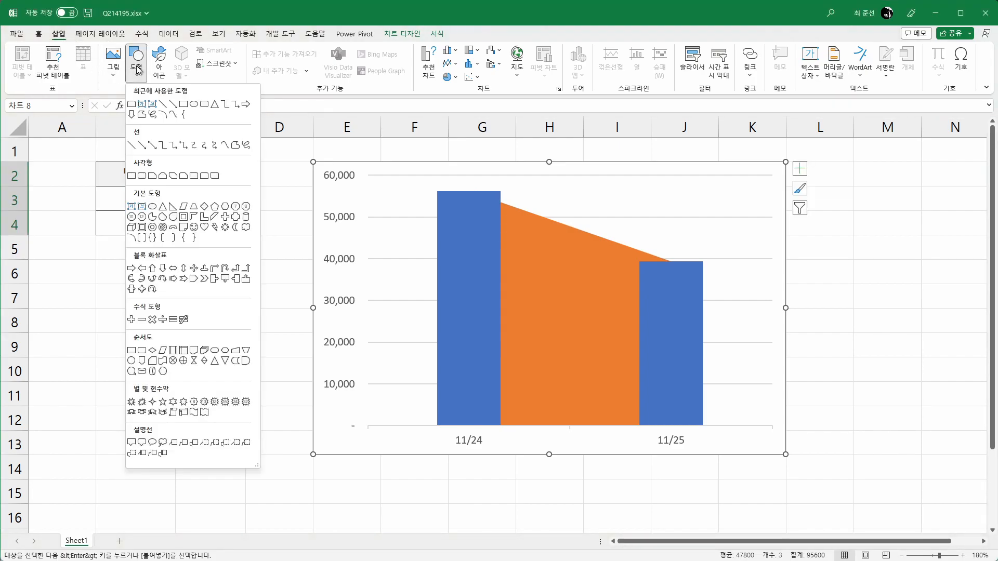
click(206, 179)
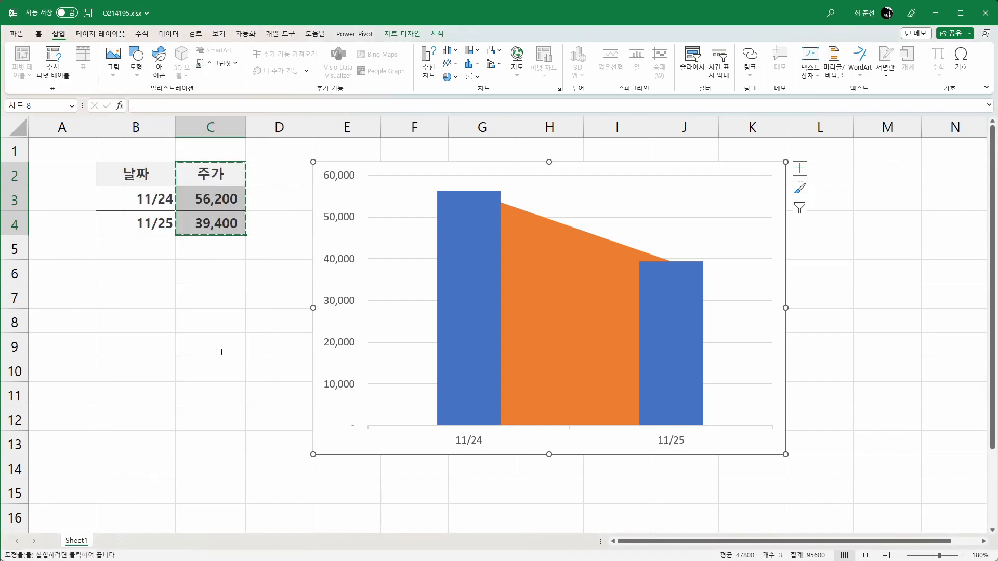
drag(180, 268, 239, 433)
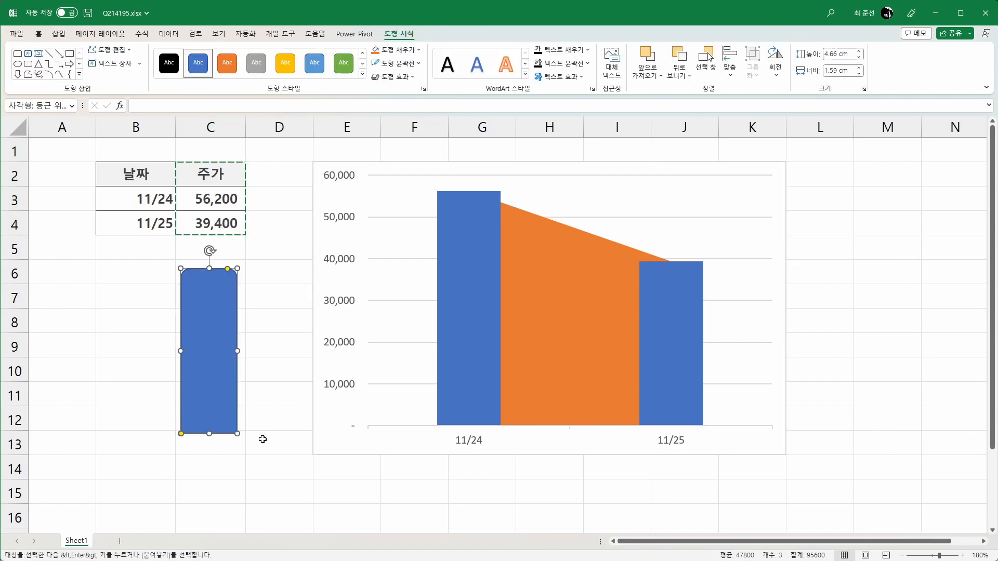
Apply the semi-transparent blue preset style without an outline to the rounded-top rectangle.
click(278, 401)
click(229, 344)
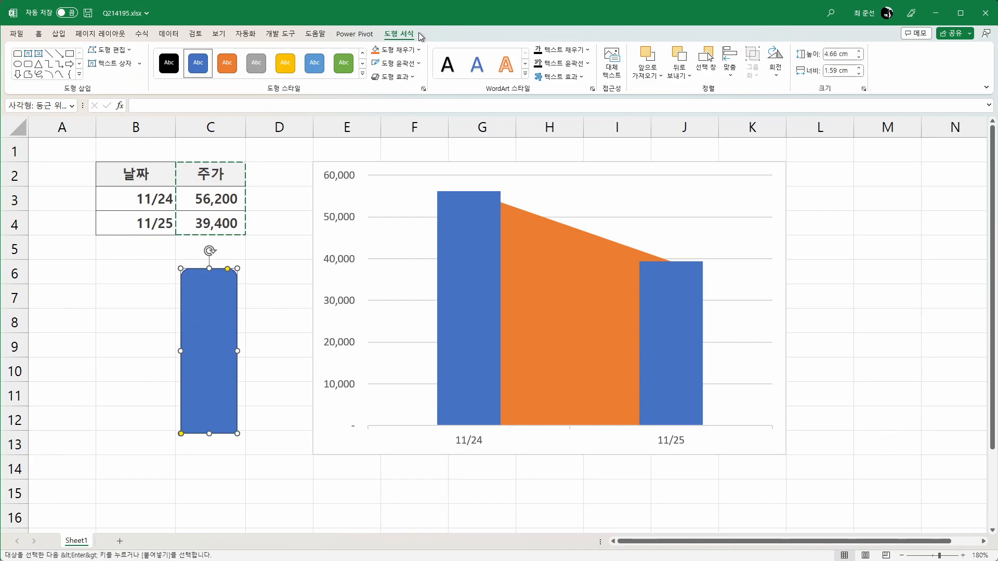
click(343, 63)
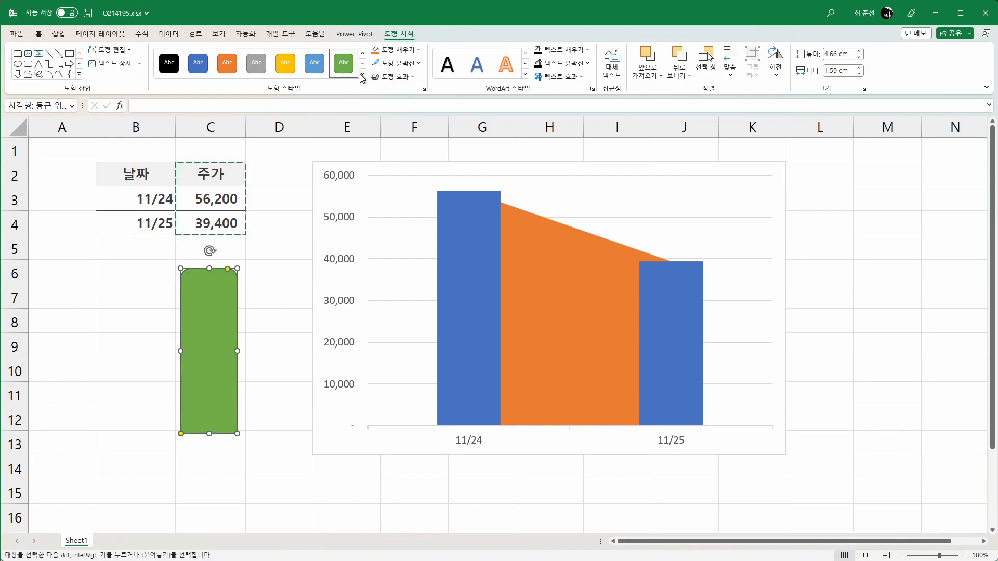
click(362, 73)
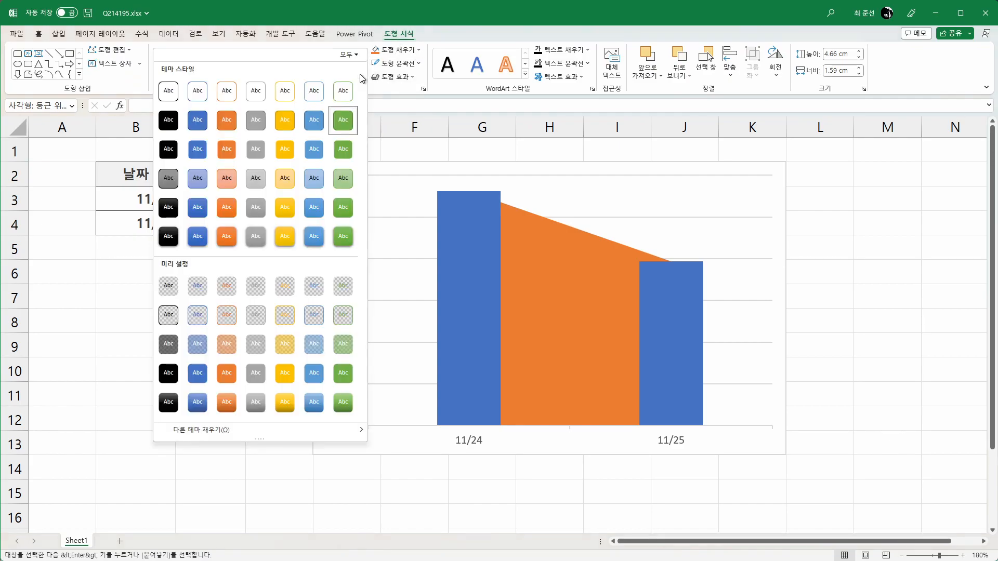
click(208, 355)
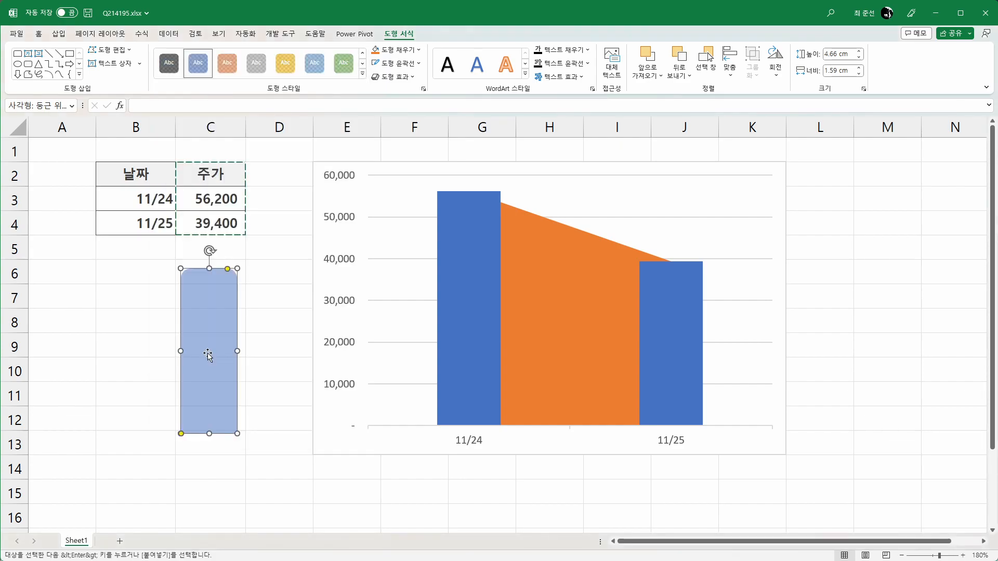
click(251, 321)
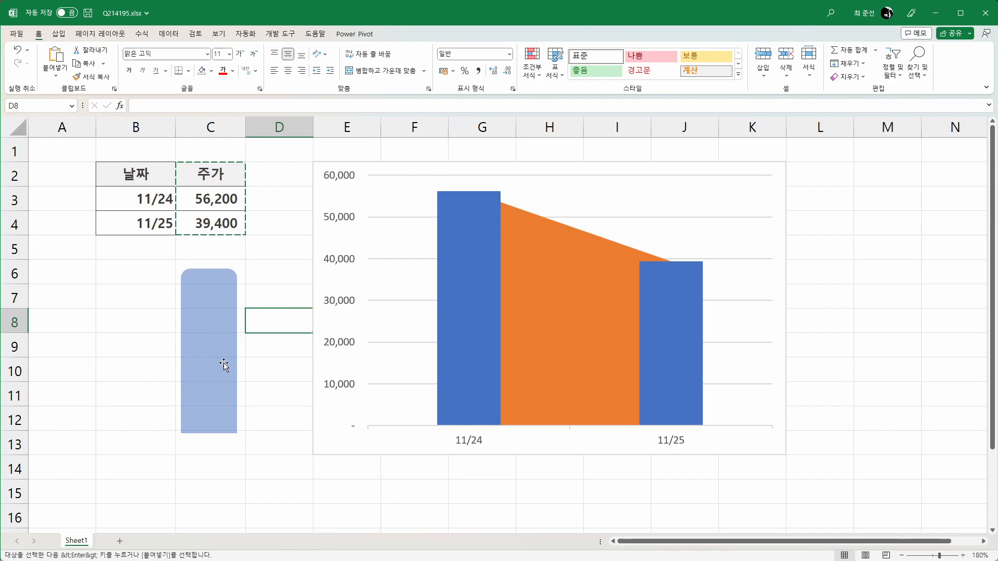
Copy the semi-transparent rounded-top rectangle and paste it onto the chart's blue column series as its fill.
right_click(216, 314)
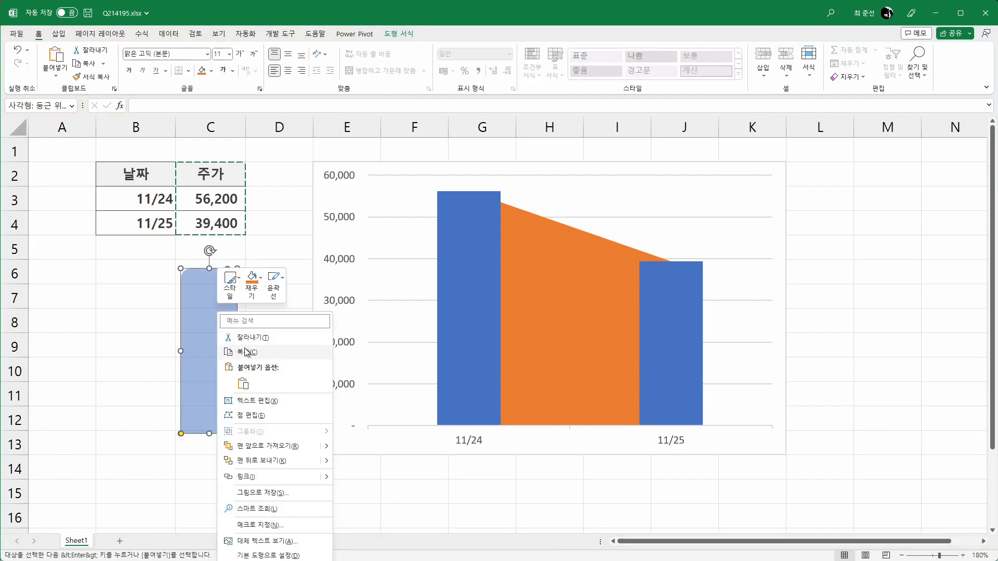
click(243, 355)
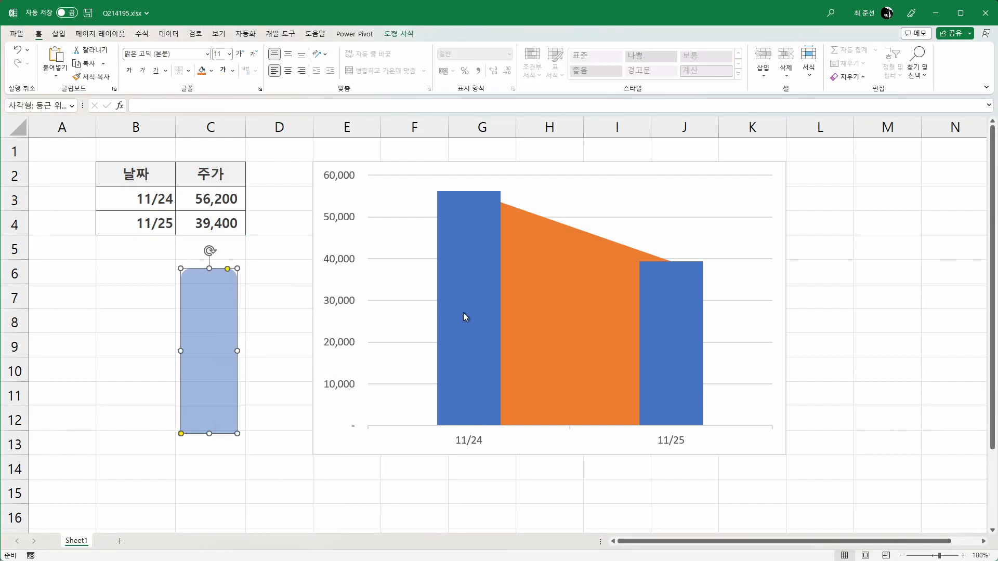
click(454, 282)
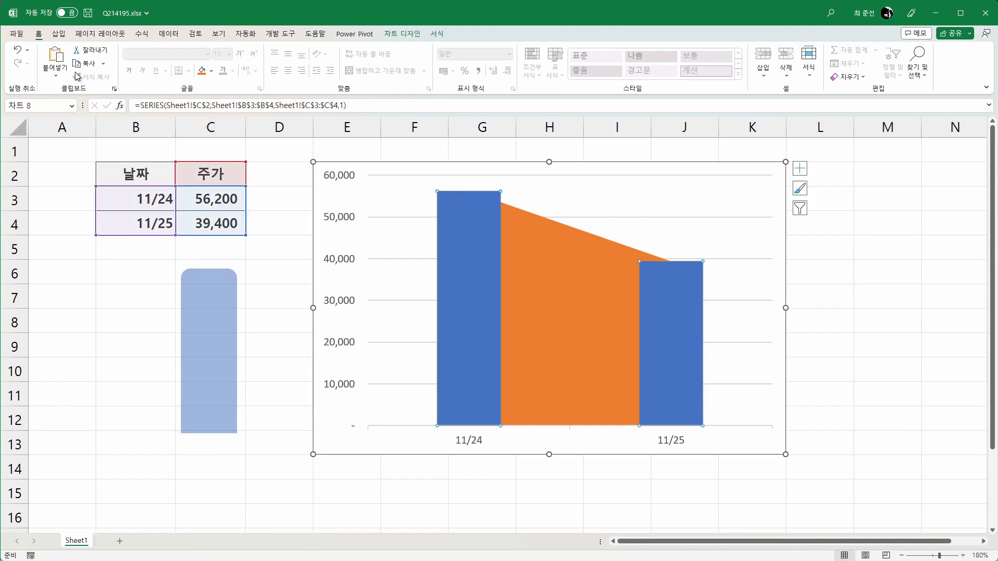
click(54, 57)
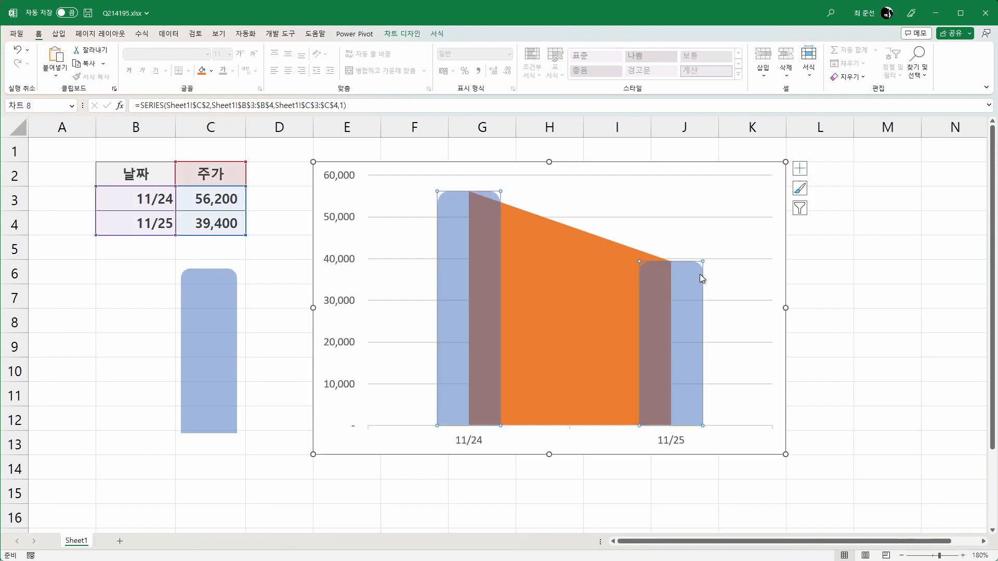
click(262, 269)
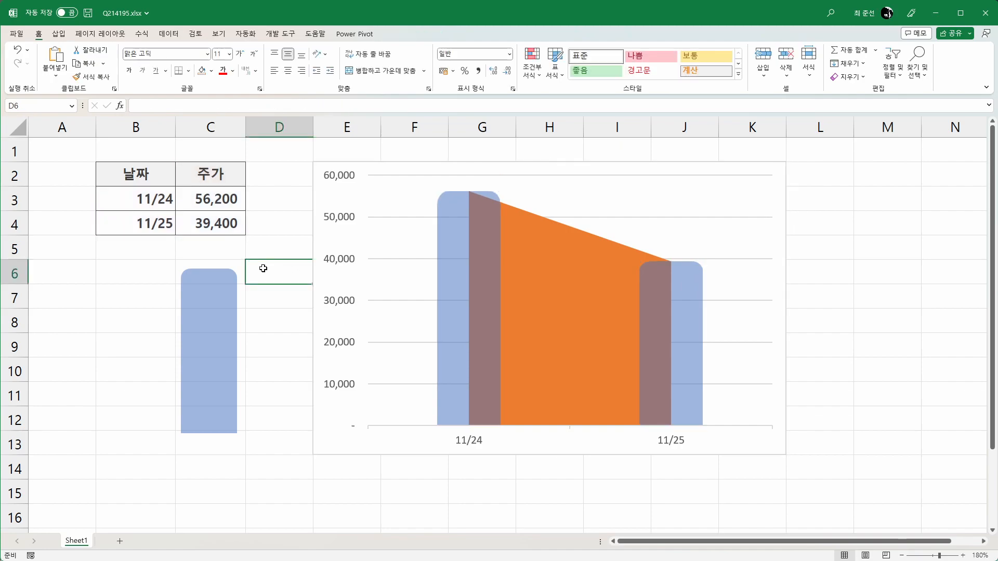
mouse_move(457, 200)
click(556, 230)
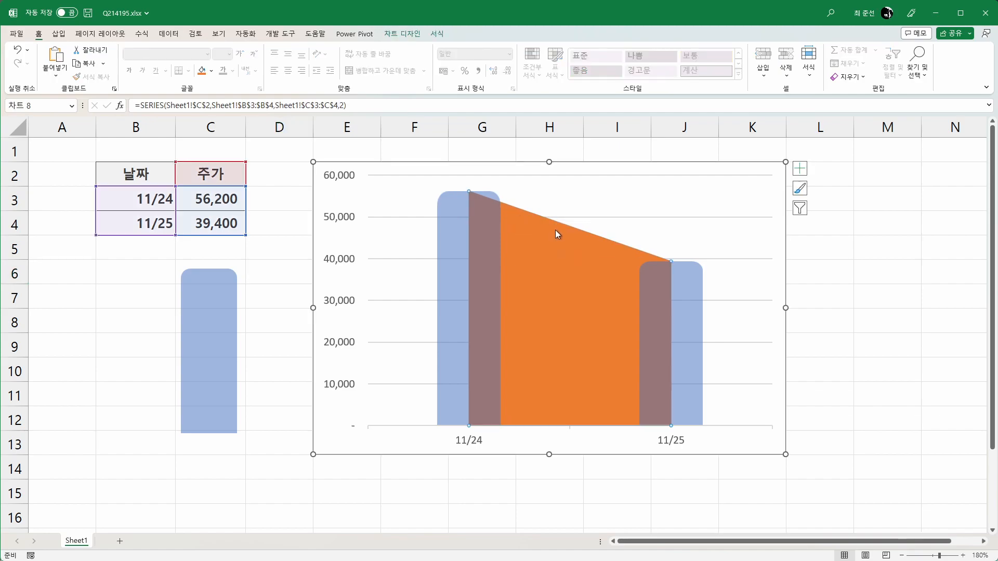
mouse_move(480, 201)
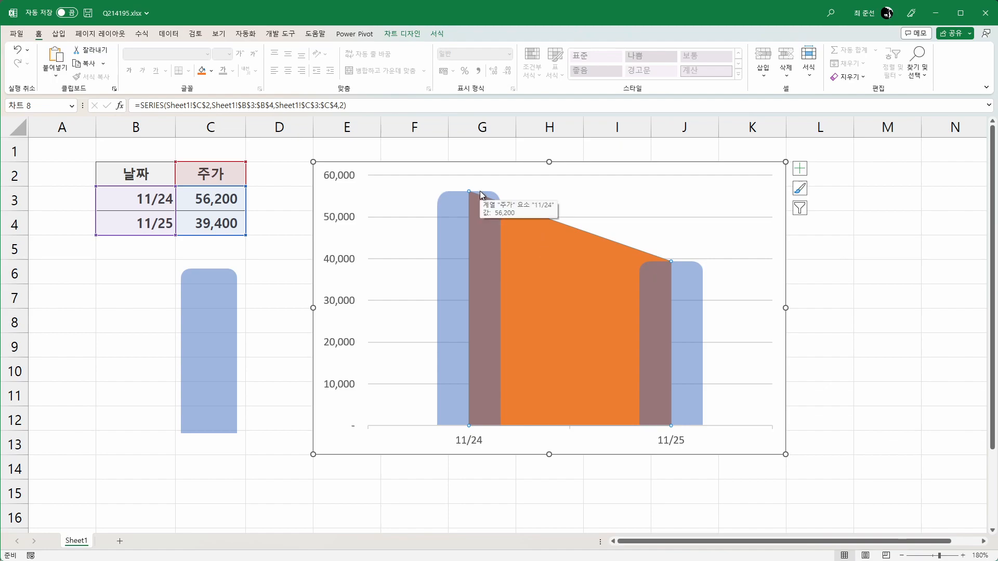
Round the top corners of the blue rectangle further and paste the reshaped copy as the fill of the chart's column series.
mouse_move(670, 279)
click(215, 308)
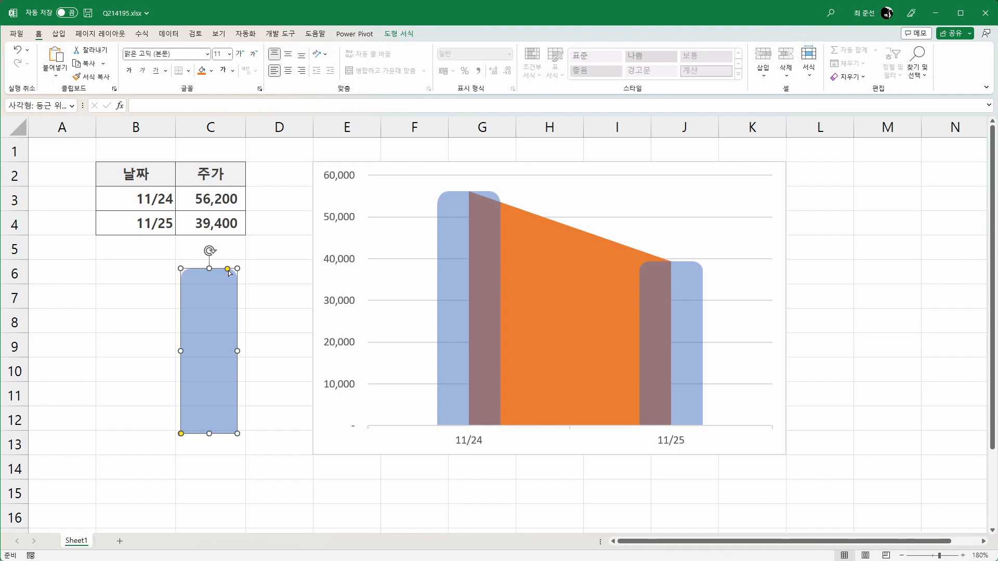
drag(228, 270, 216, 360)
click(259, 297)
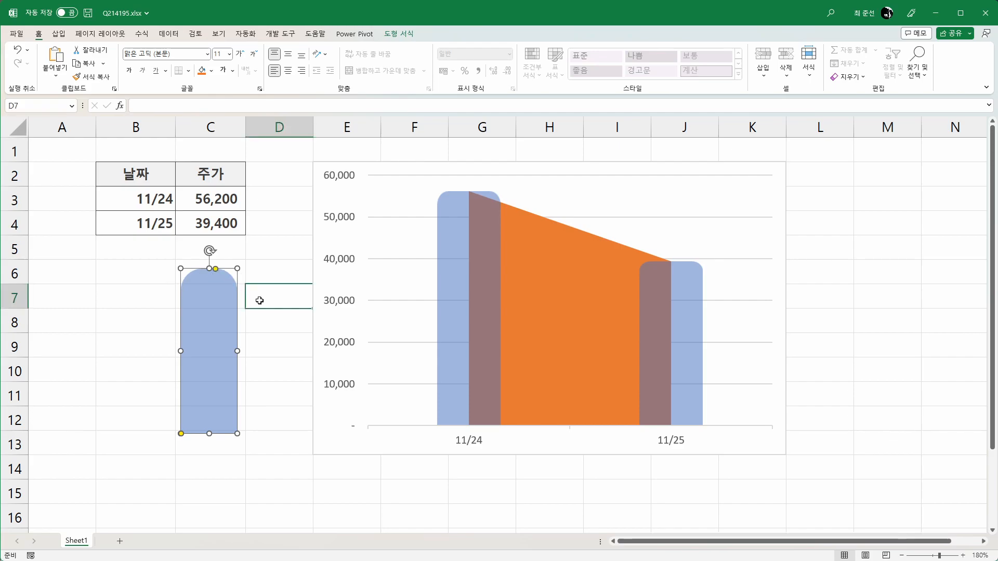
right_click(217, 310)
click(245, 349)
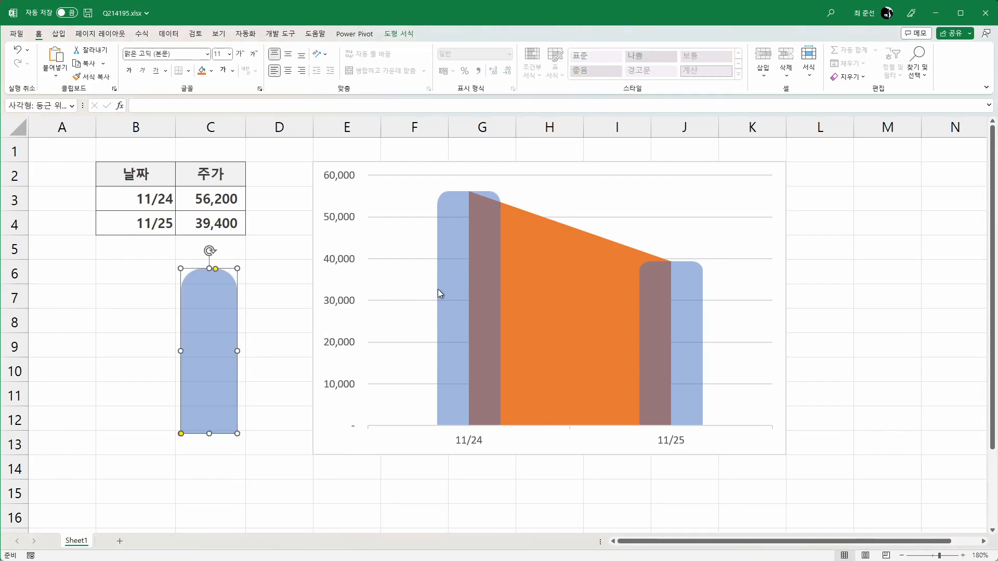
click(460, 260)
click(55, 58)
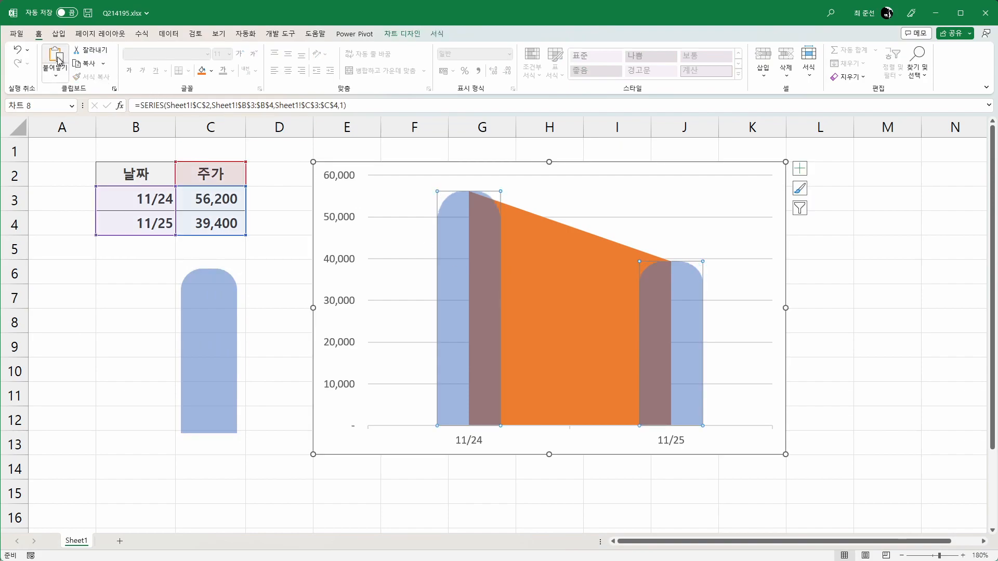
click(296, 299)
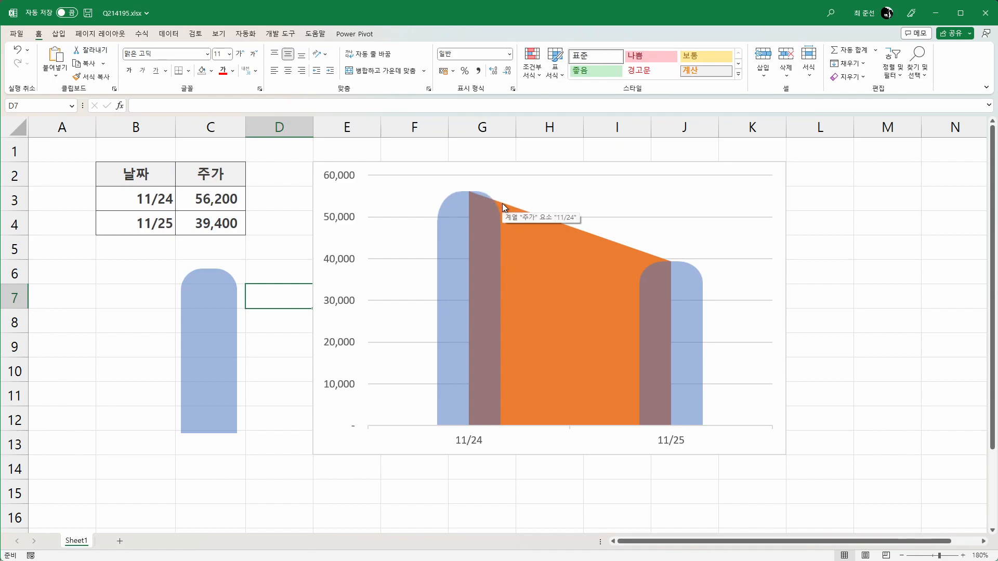
Round the blue rectangle's top corners to a full semicircular arch and paste its copy as the fill of the chart's column series.
click(210, 304)
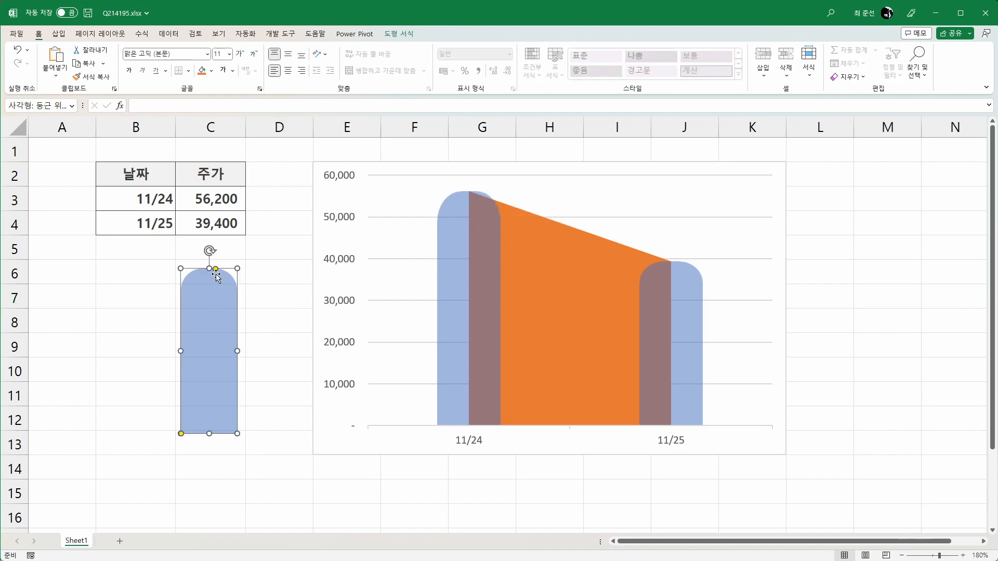
drag(216, 269, 204, 296)
click(258, 292)
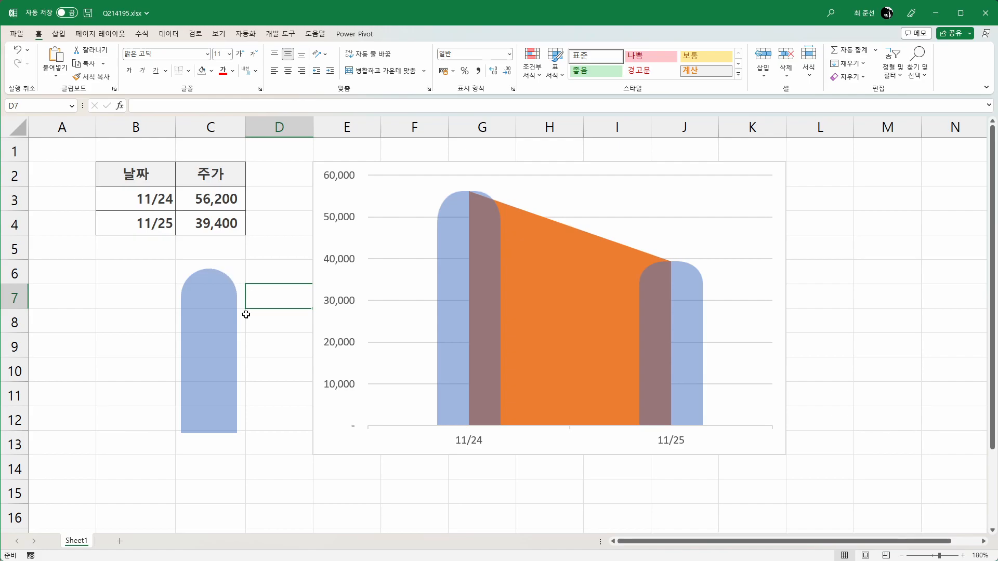
right_click(213, 312)
key(Escape)
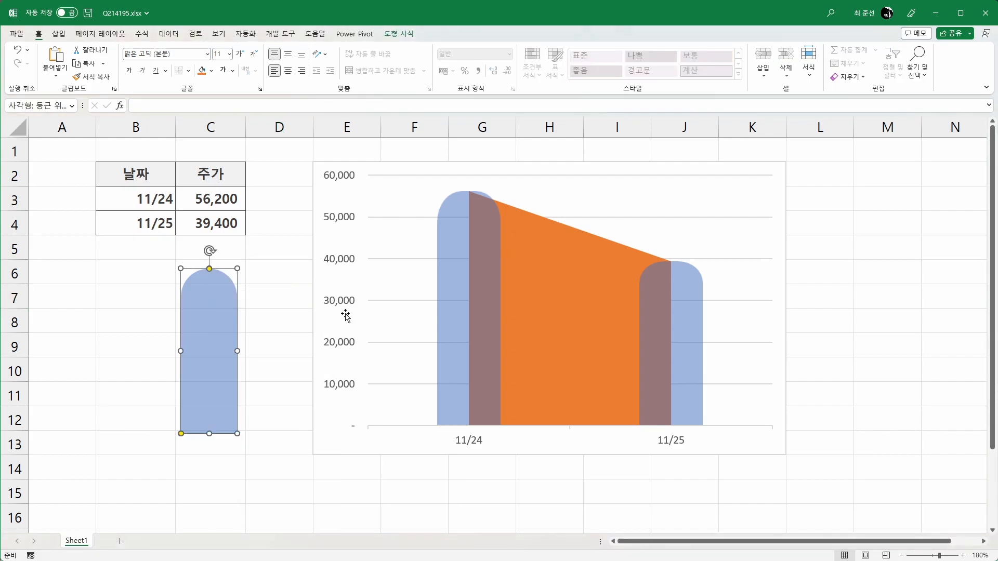
click(456, 245)
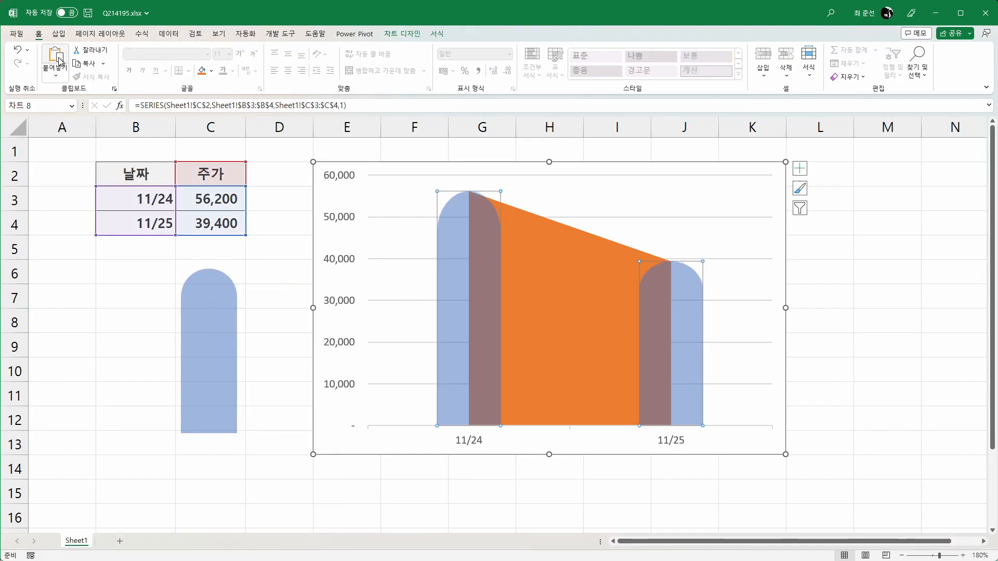
click(310, 300)
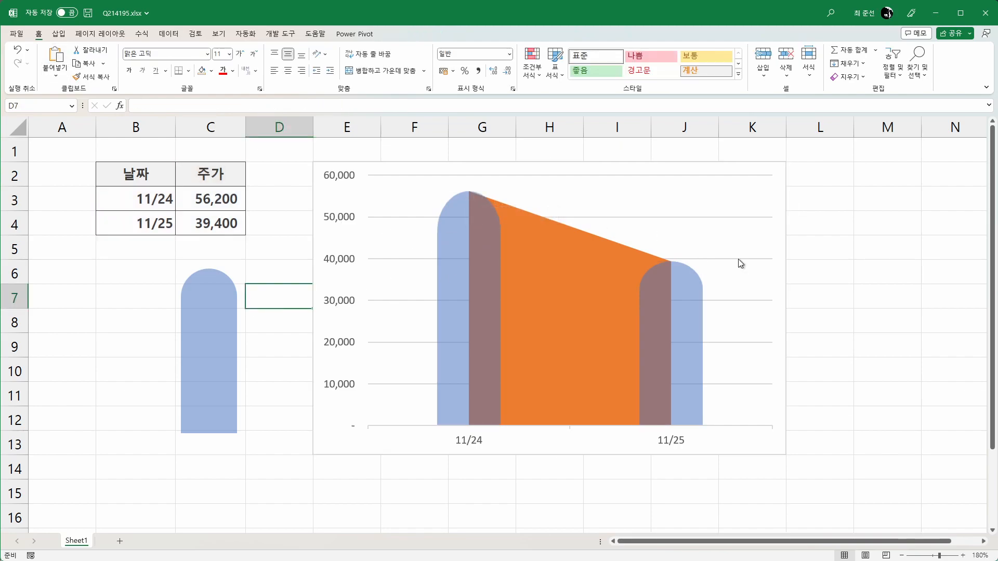
Fill the chart's orange area series with the blue theme accent color.
click(572, 290)
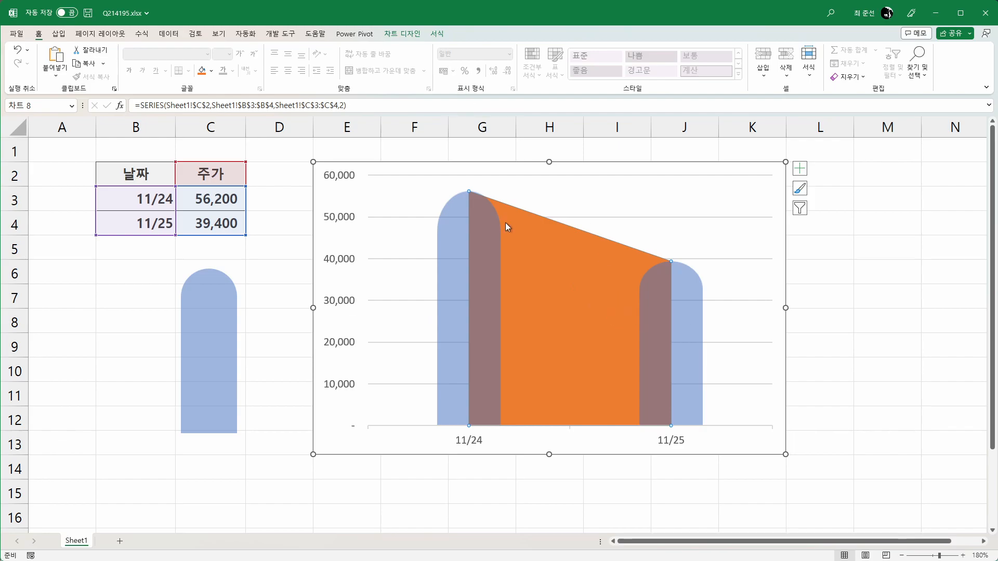
click(437, 34)
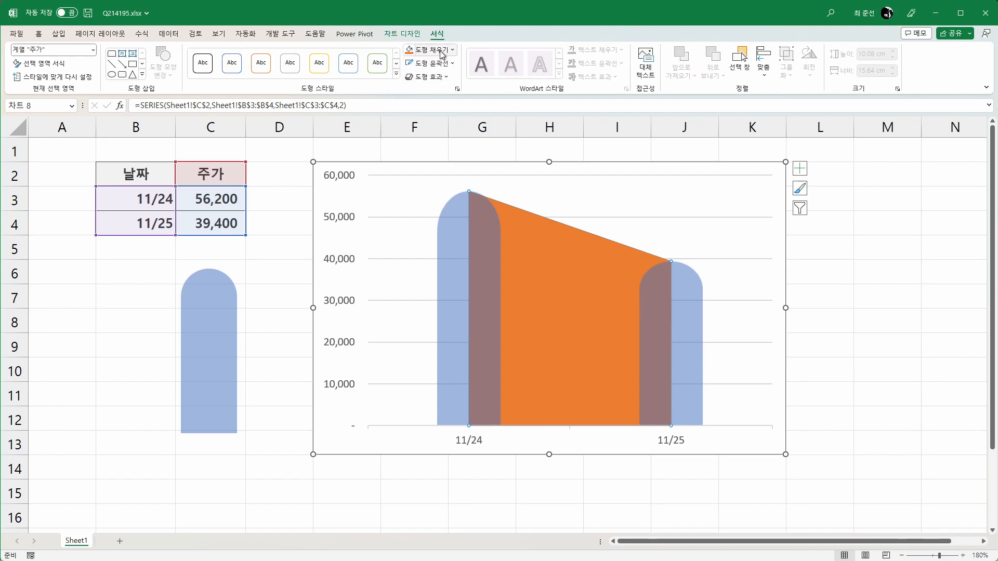
click(439, 51)
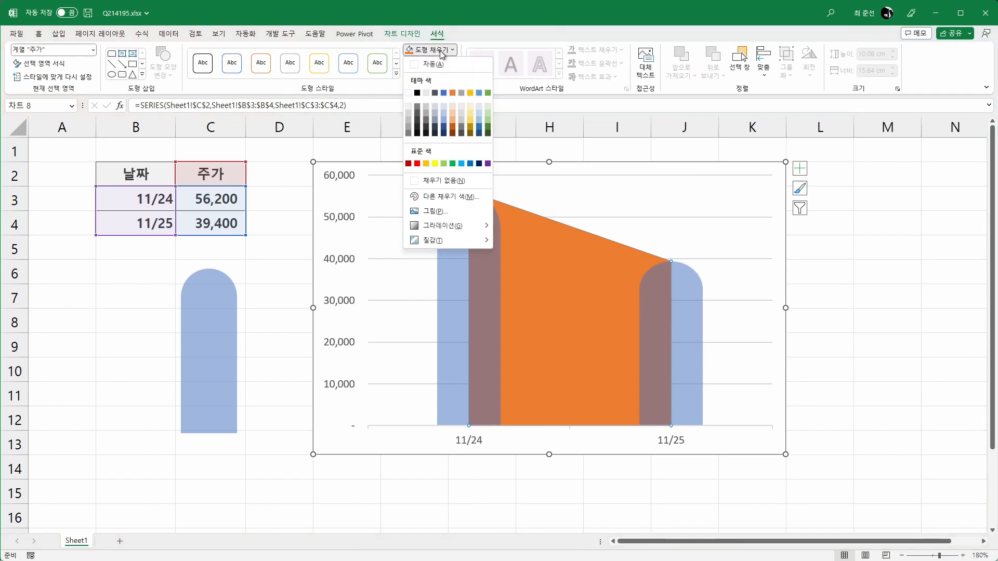
click(444, 94)
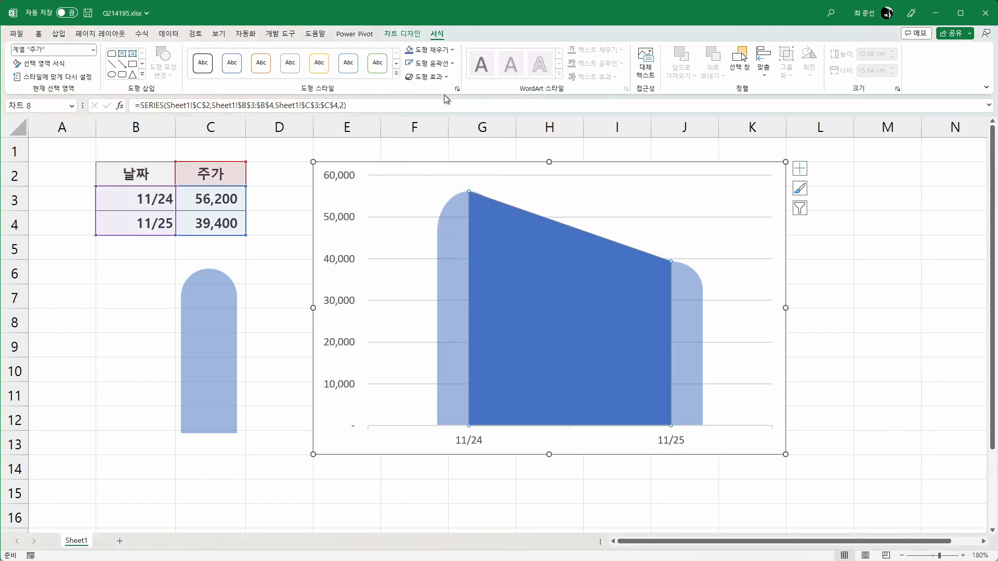
Set the transparency of the area series' solid fill to about 72% and close the series formatting.
double_click(558, 302)
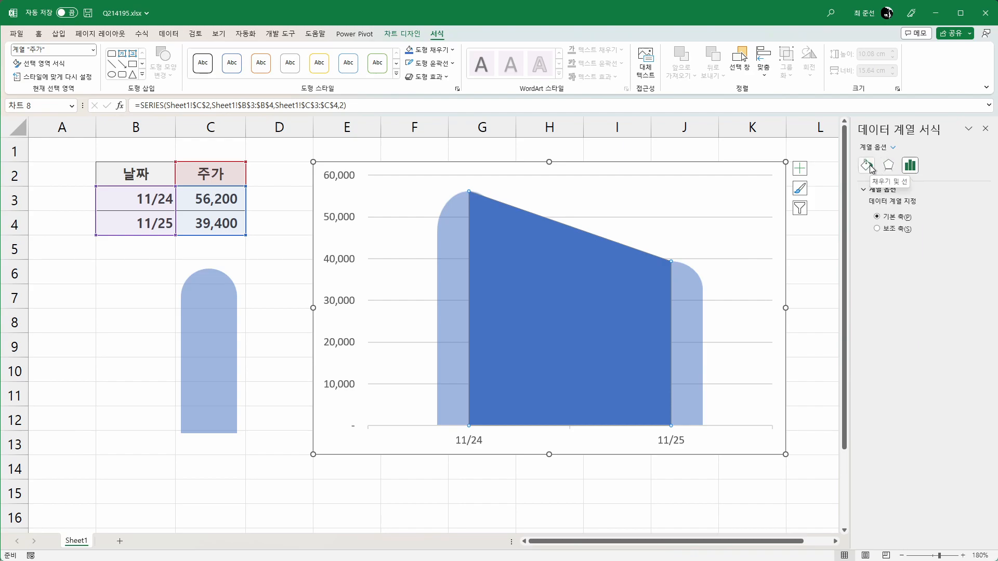
click(867, 166)
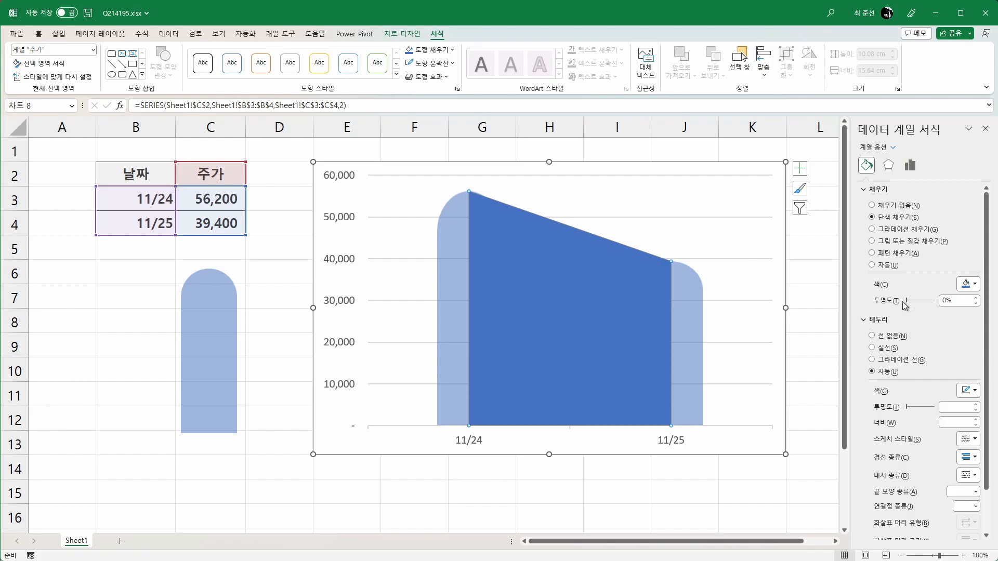
drag(908, 301, 930, 307)
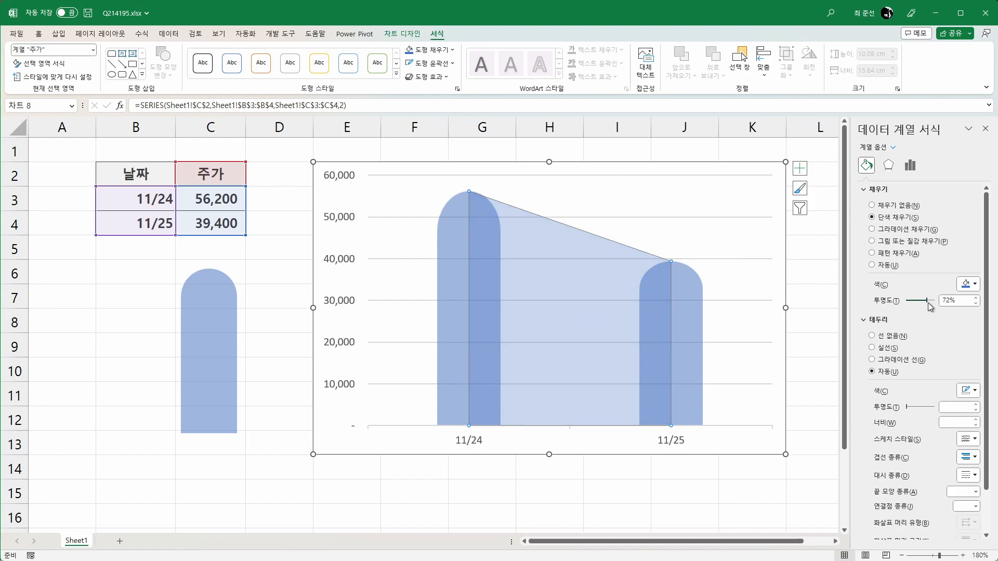
click(977, 305)
click(985, 129)
click(897, 220)
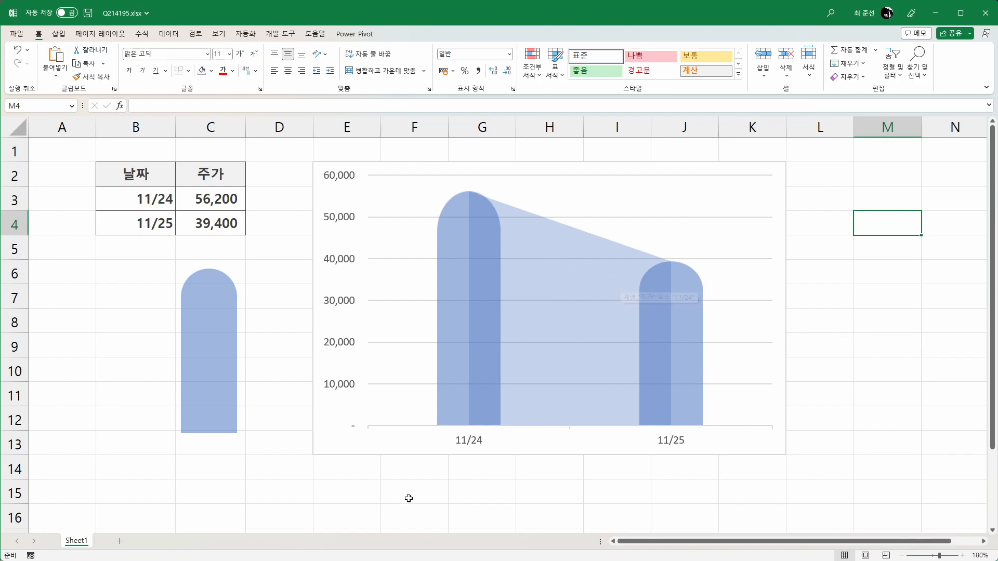
Switch to the browser to examine the percentage circle and the two value labels in the forum's example chart, and return to Excel.
key(alt+Tab)
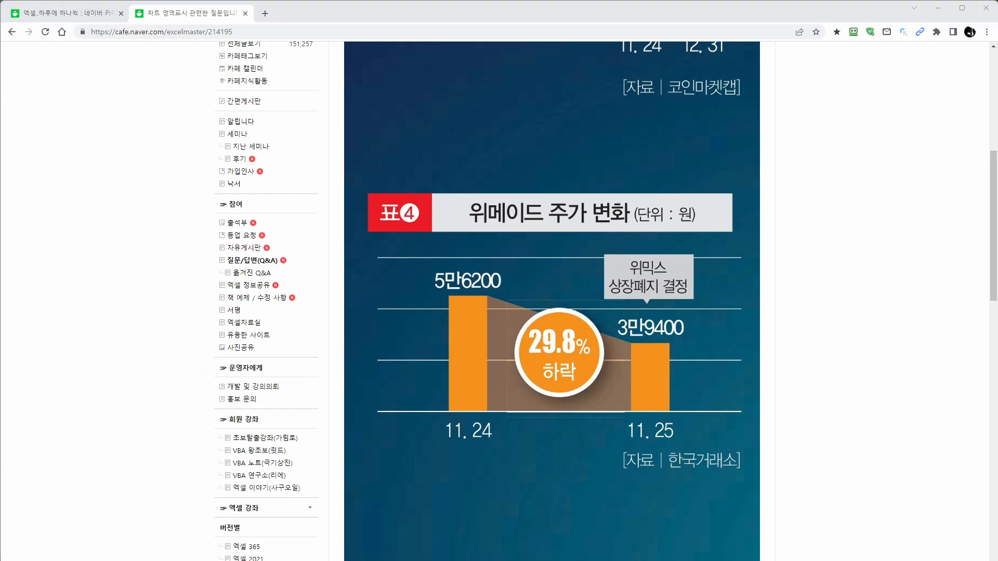
mouse_move(611, 390)
mouse_down()
mouse_move(500, 384)
mouse_move(602, 362)
mouse_move(599, 387)
mouse_up()
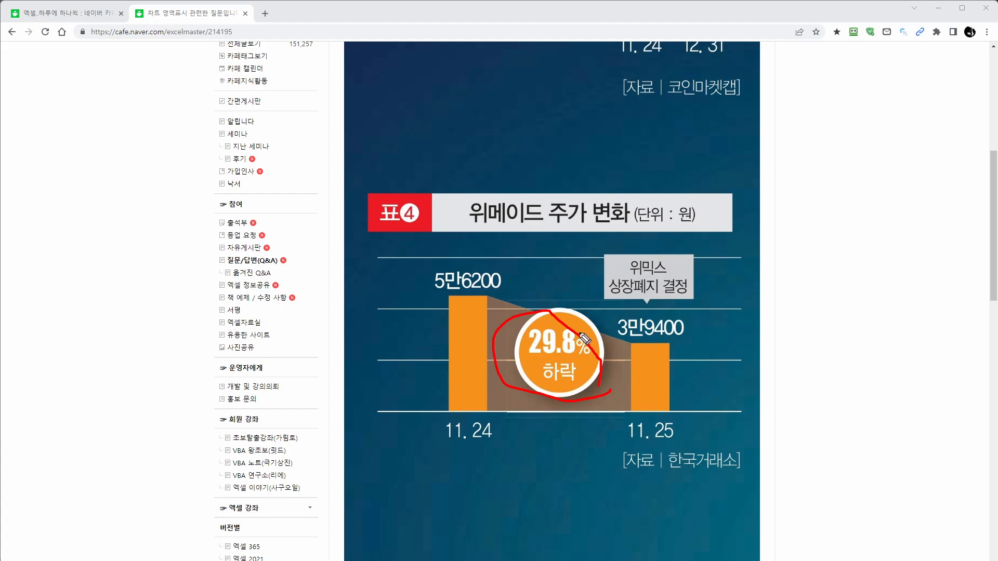
drag(433, 286, 501, 285)
drag(633, 334, 712, 333)
key(alt+Tab)
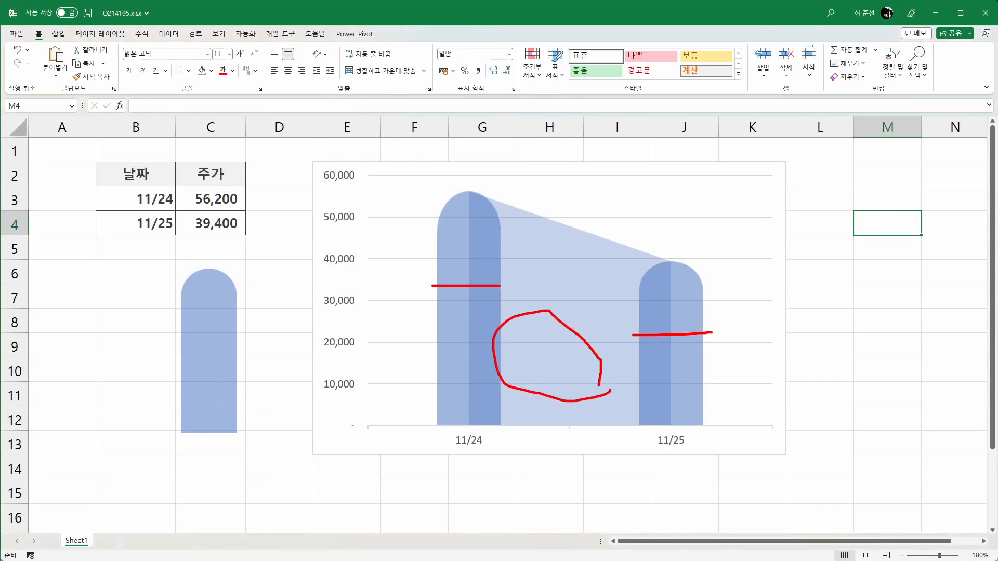
key(Escape)
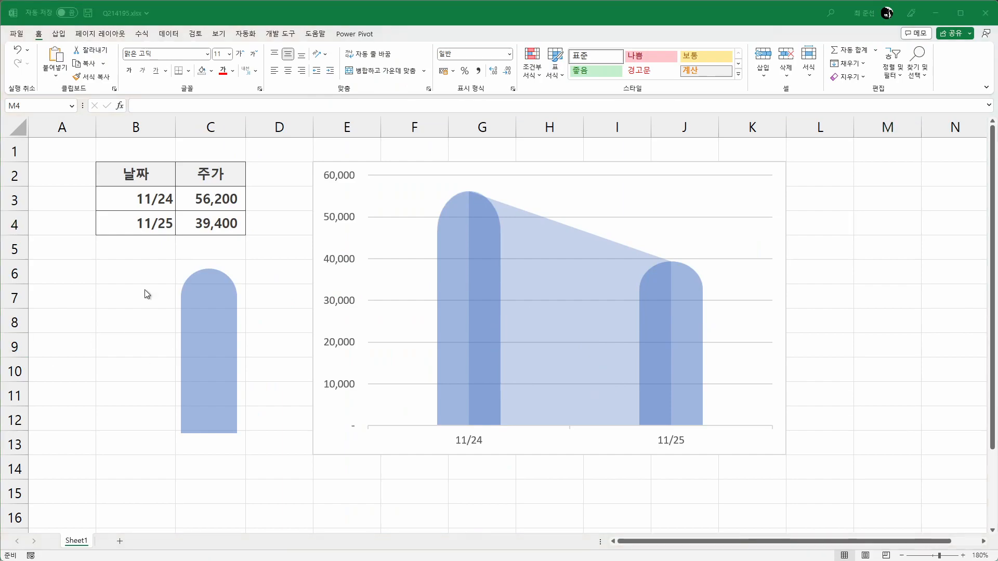
Calculate the rate of change between the two stock prices in cell B6 with the formula =(C4-C3)/C3.
click(148, 278)
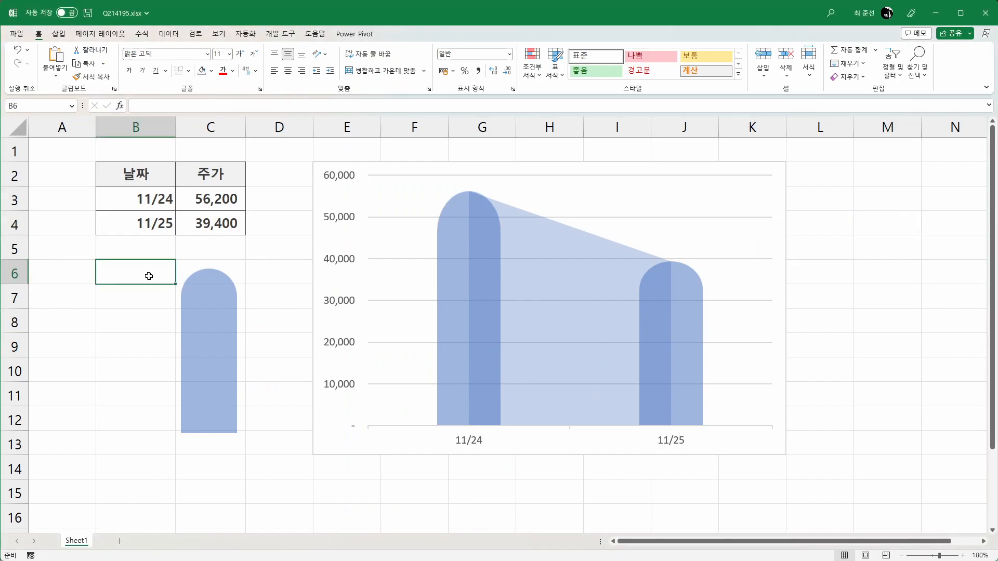
text(=*()
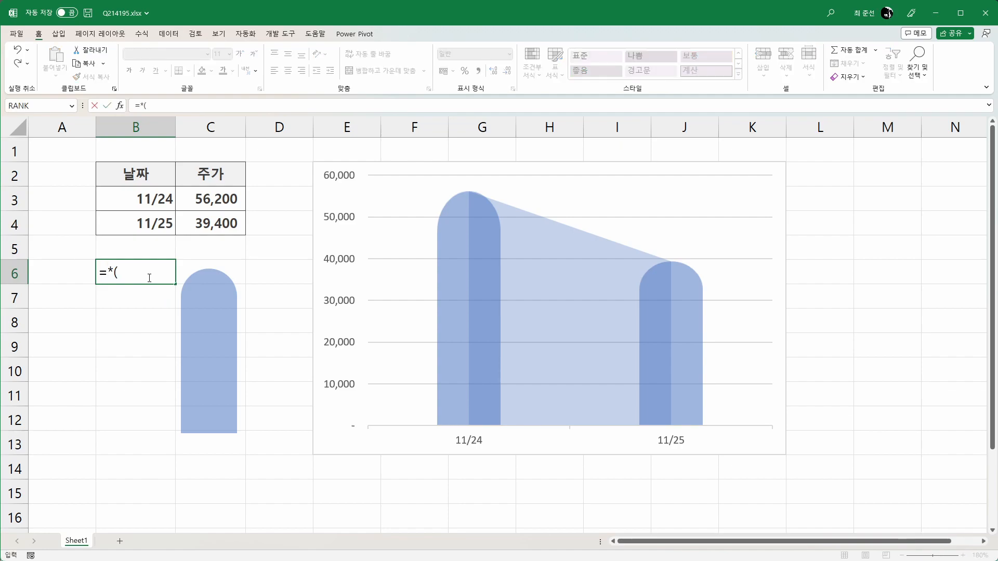
key(BackSpace)
key(BackSpace)
text(()
key(Up)
key(Up)
key(Right)
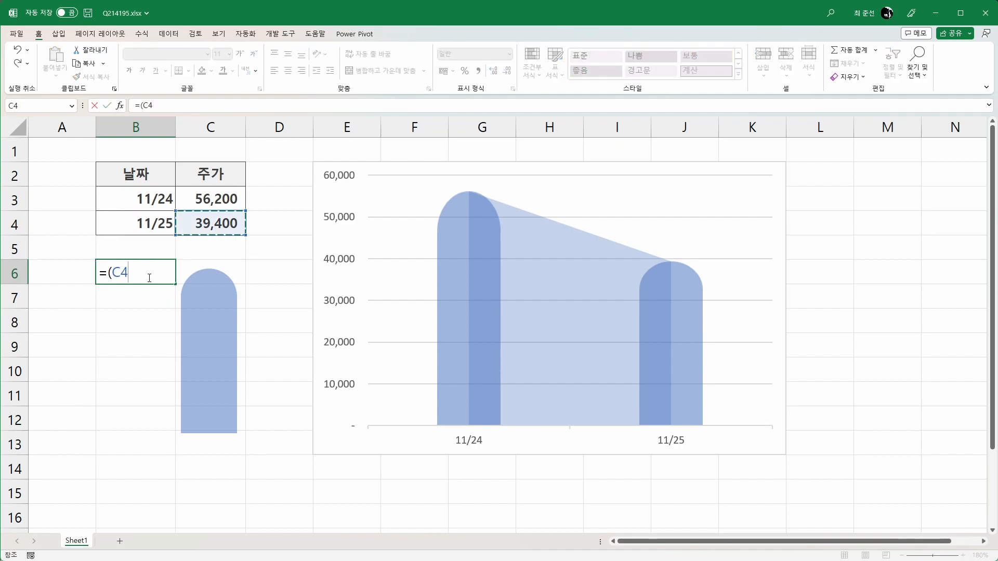
text(-)
key(Up)
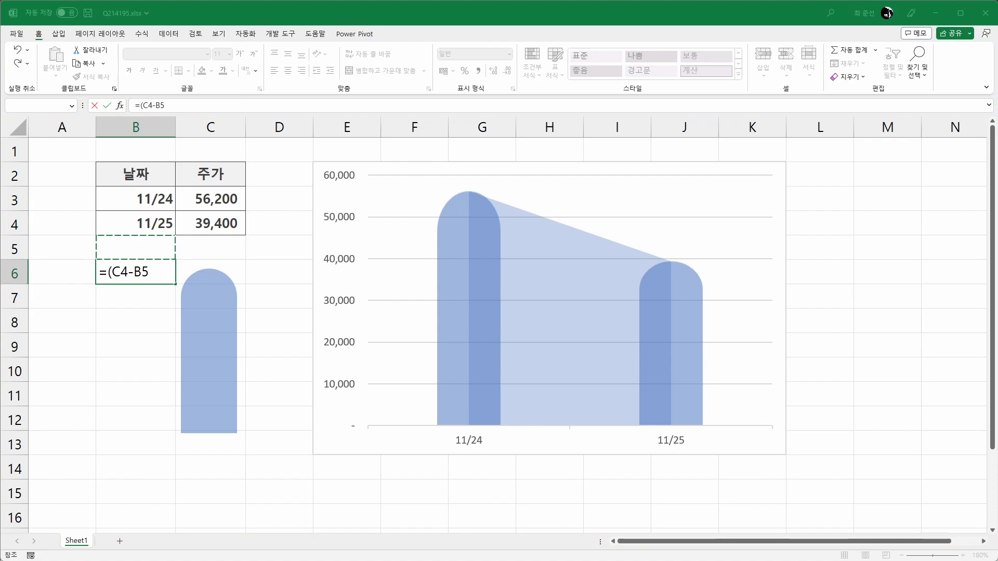
key(F2)
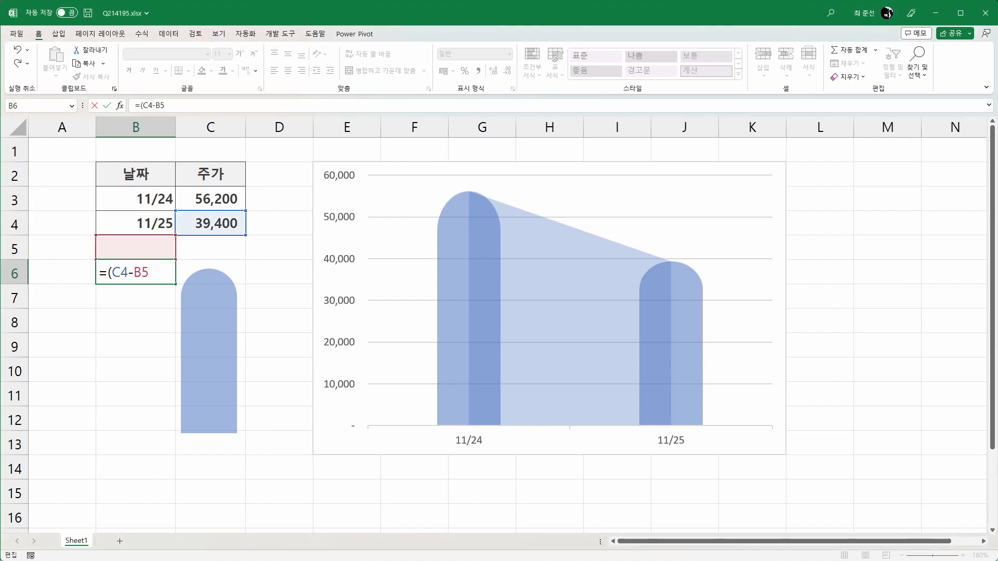
key(shift+Left)
key(shift+Left)
key(F2)
key(Up)
key(Right)
key(Up)
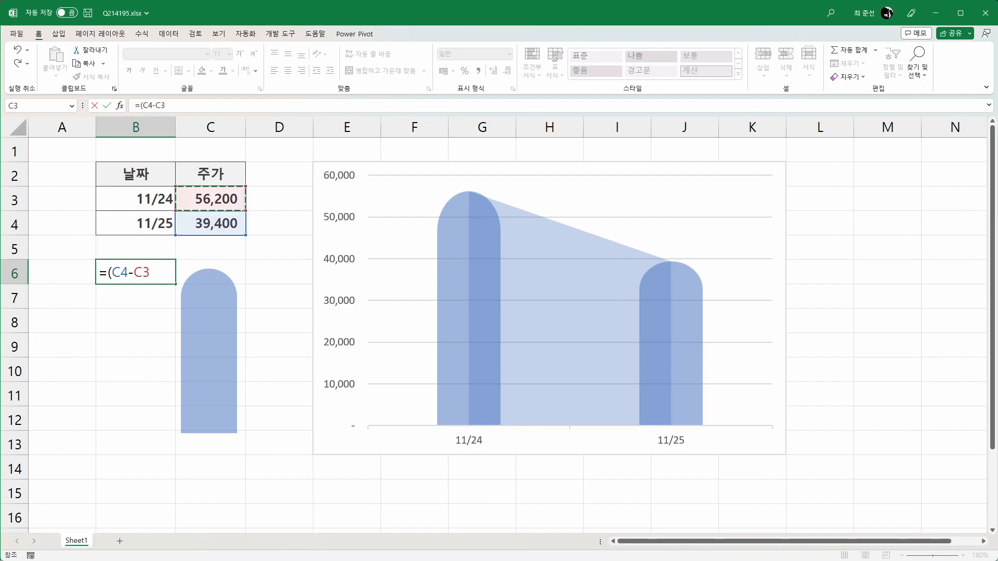
text()/)
key(Up)
key(Up)
key(Right)
key(Up)
key(Return)
Format cell B6 as a percentage with one decimal place.
key(Up)
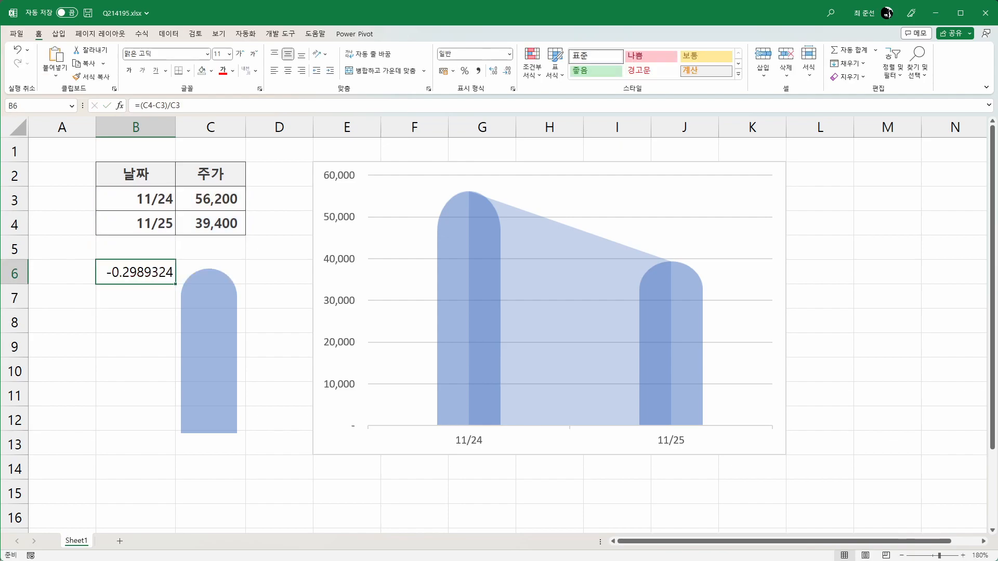
click(465, 70)
click(493, 71)
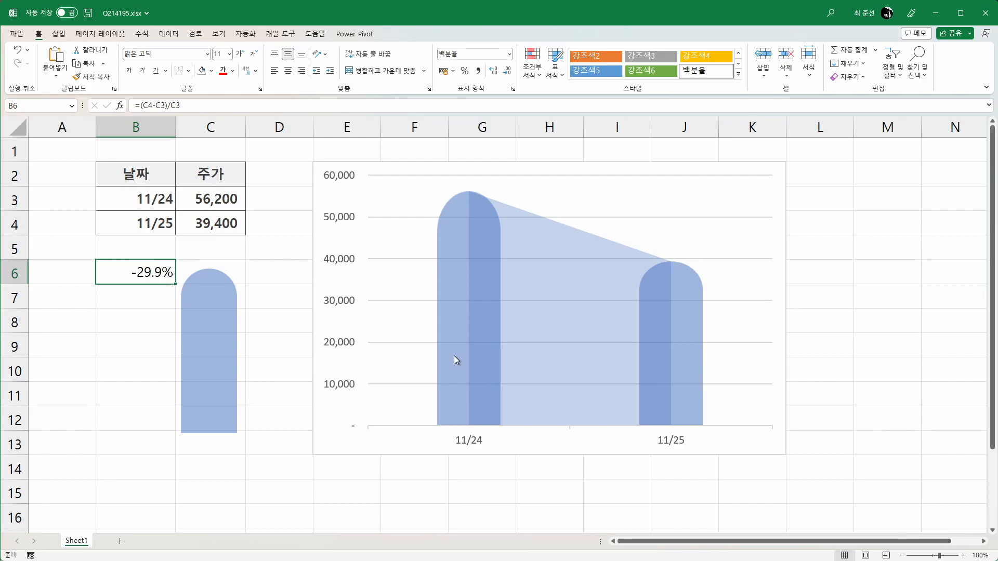
Draw a circle about 2.59 cm across on the chart, over the area between the two columns.
click(63, 34)
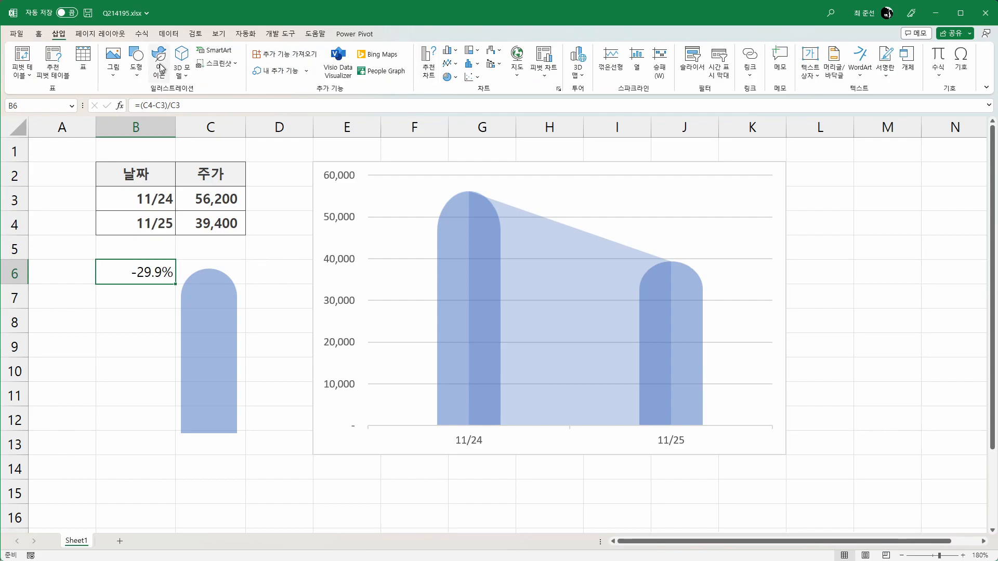
click(136, 65)
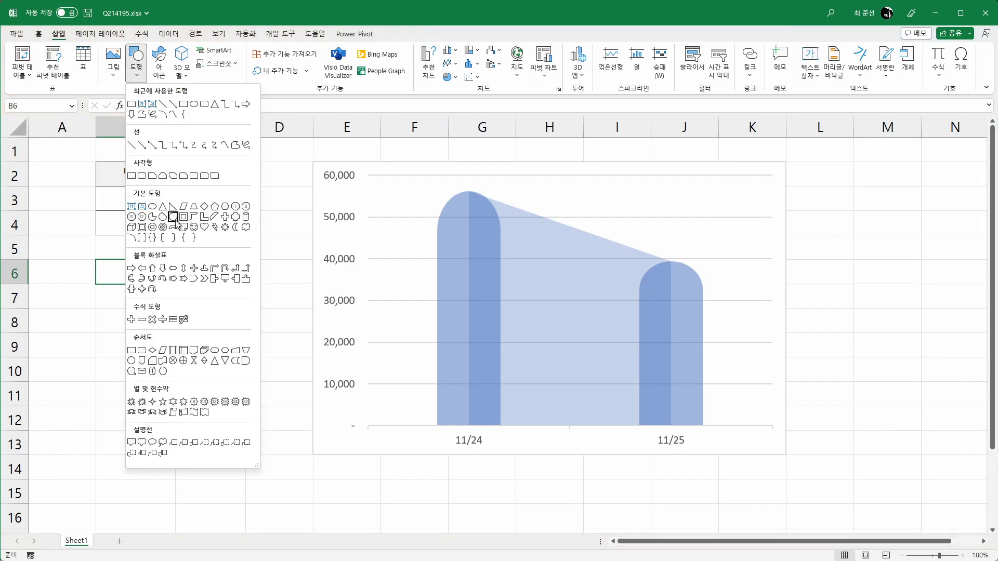
click(195, 105)
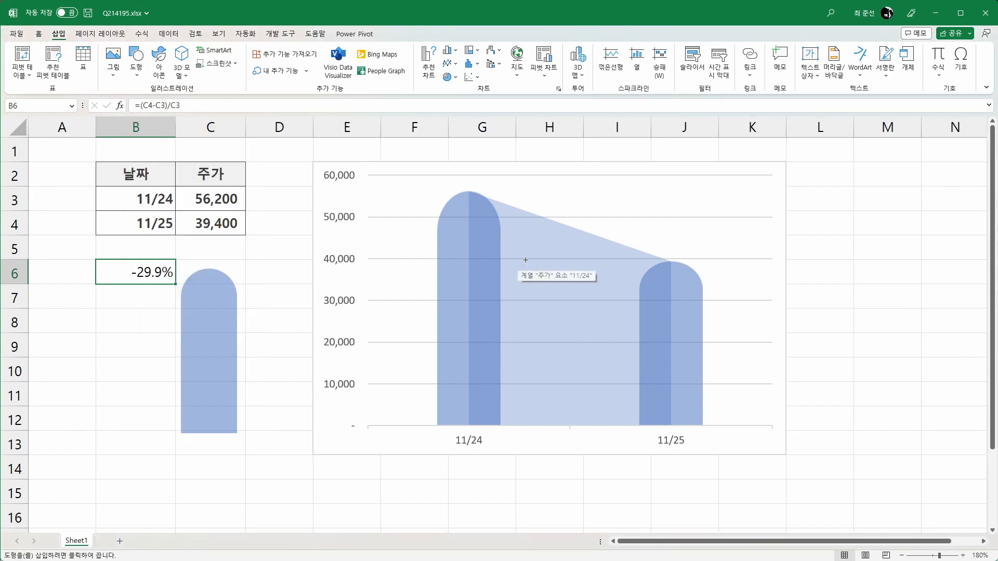
drag(526, 259, 618, 326)
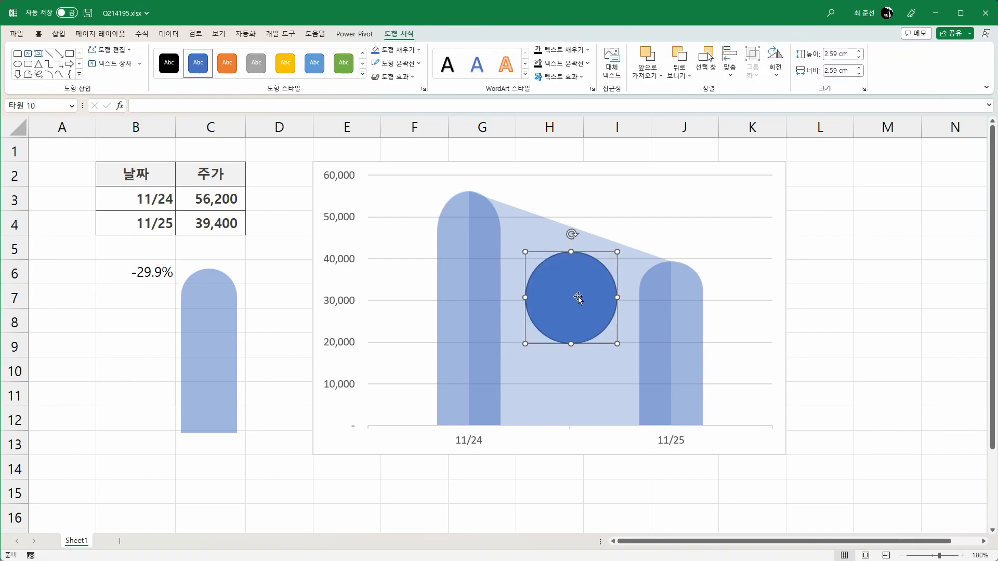
Give the circle a 4½ pt white outline.
click(411, 64)
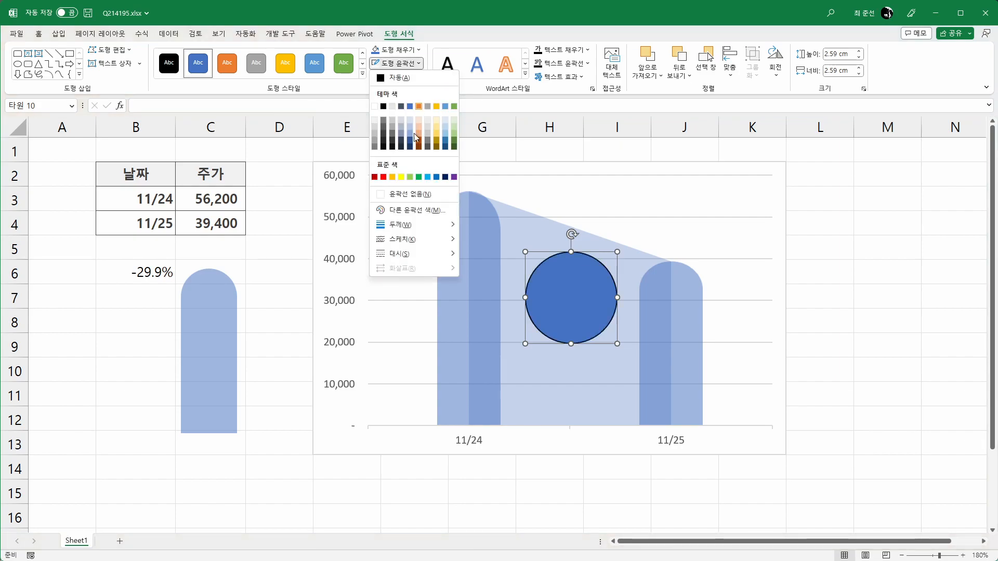
mouse_move(400, 224)
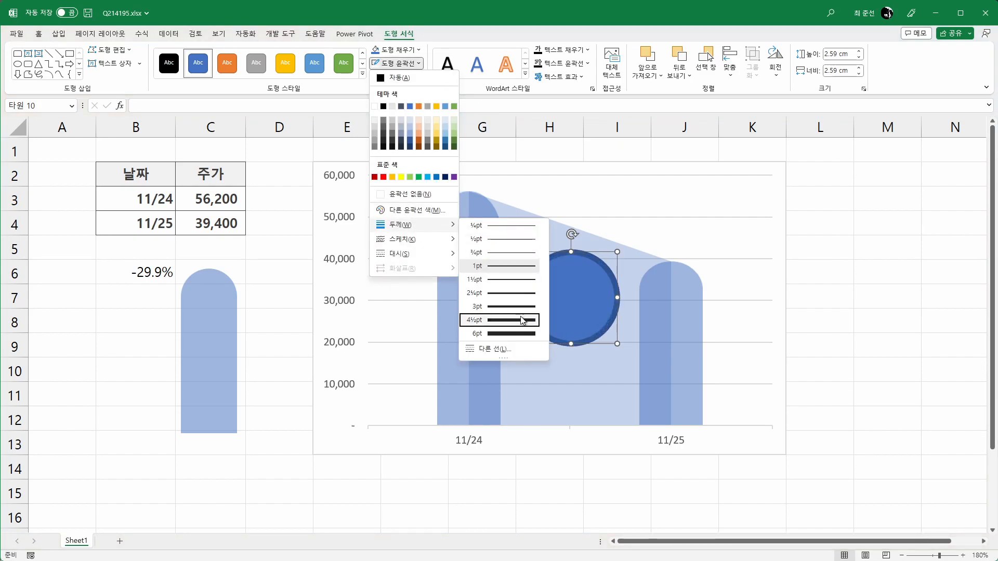
click(522, 320)
click(400, 64)
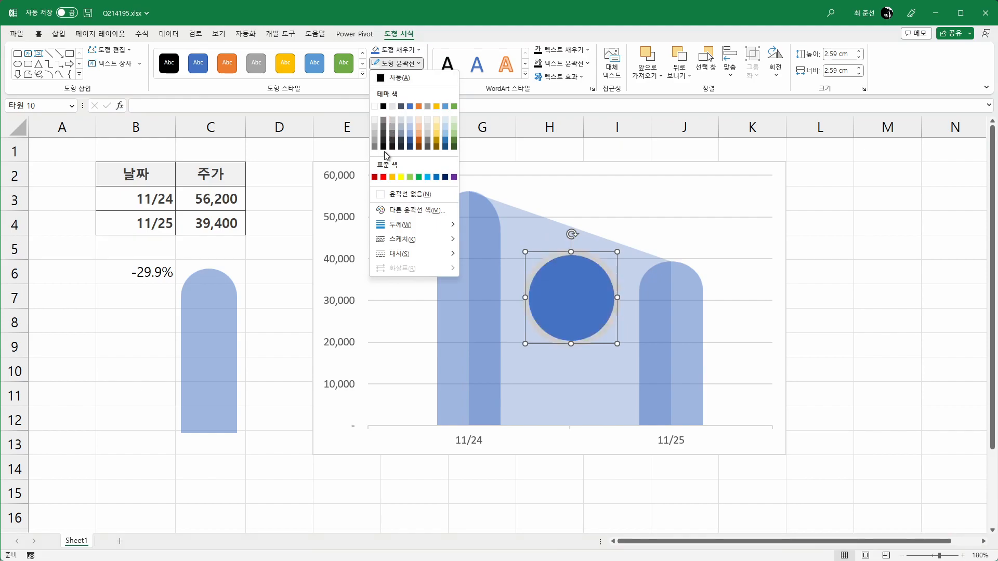
click(381, 113)
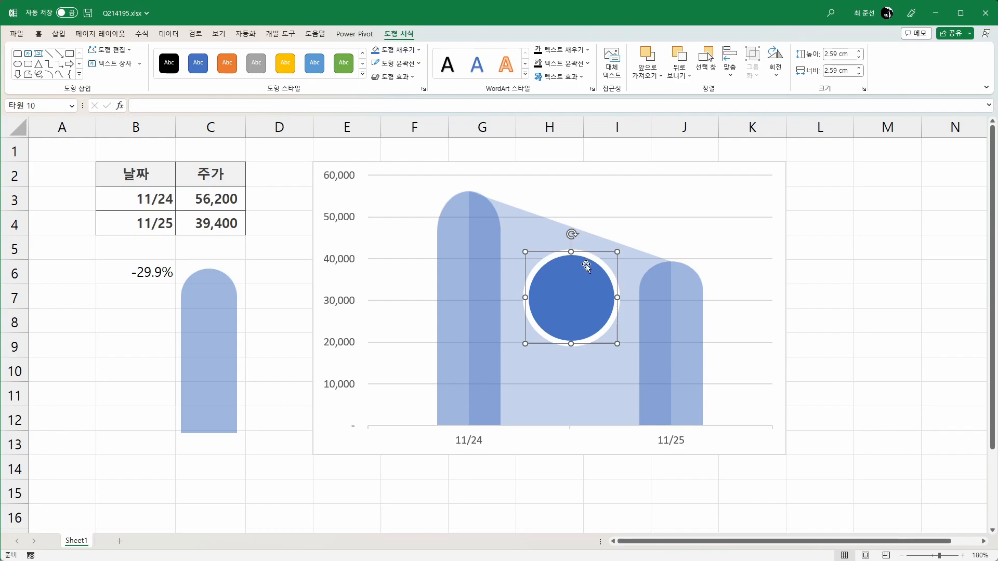
Link the circle's text to the rate-of-change cell with the formula =$B$6.
click(182, 107)
text(=)
click(125, 268)
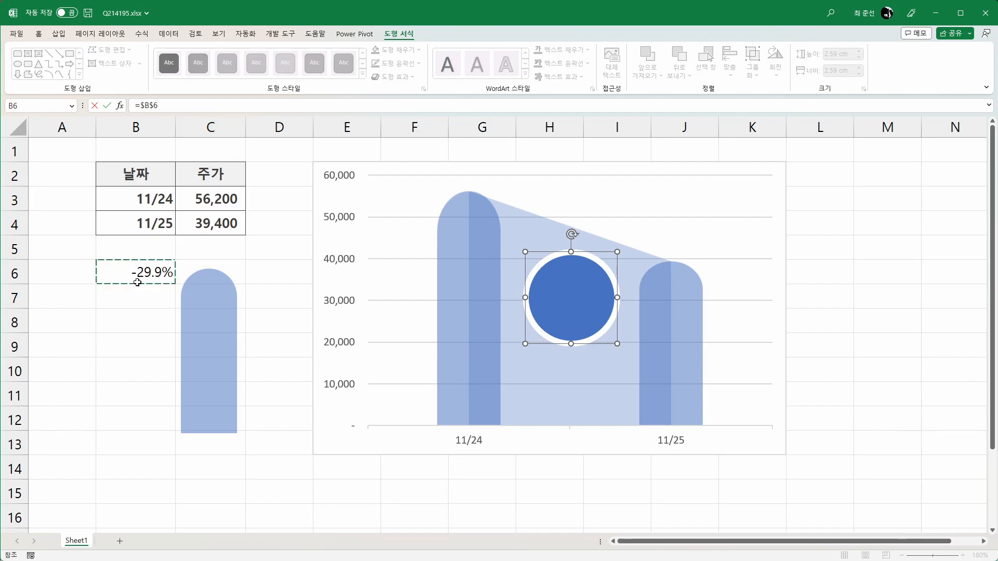
key(Return)
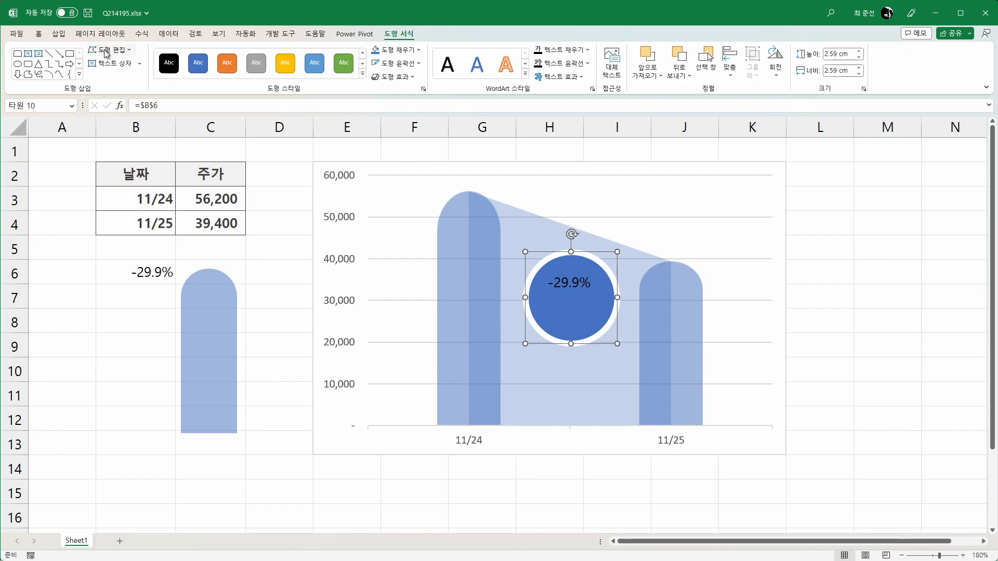
Format the circle's text as 12 pt, bold and white.
click(42, 34)
click(242, 55)
click(243, 56)
click(253, 54)
click(253, 54)
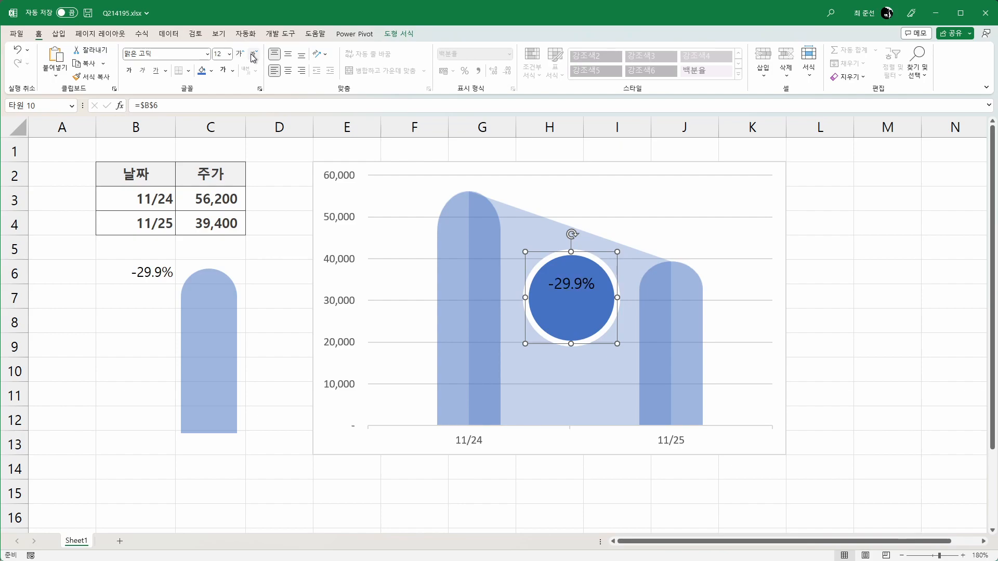
click(131, 71)
click(227, 75)
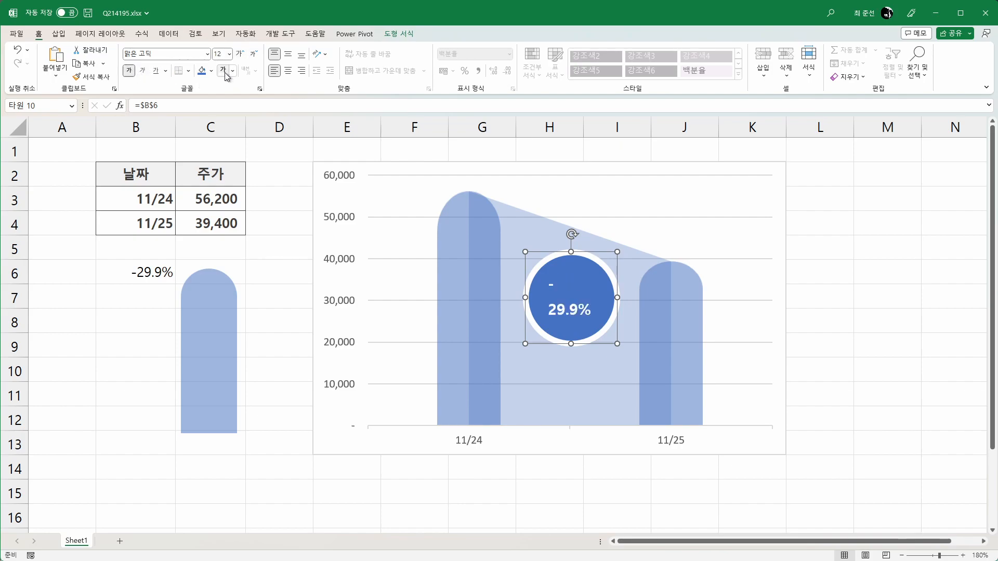
Center the circle's text vertically and horizontally, and enlarge and reposition the circle so the percentage fits on one line.
click(288, 54)
click(288, 71)
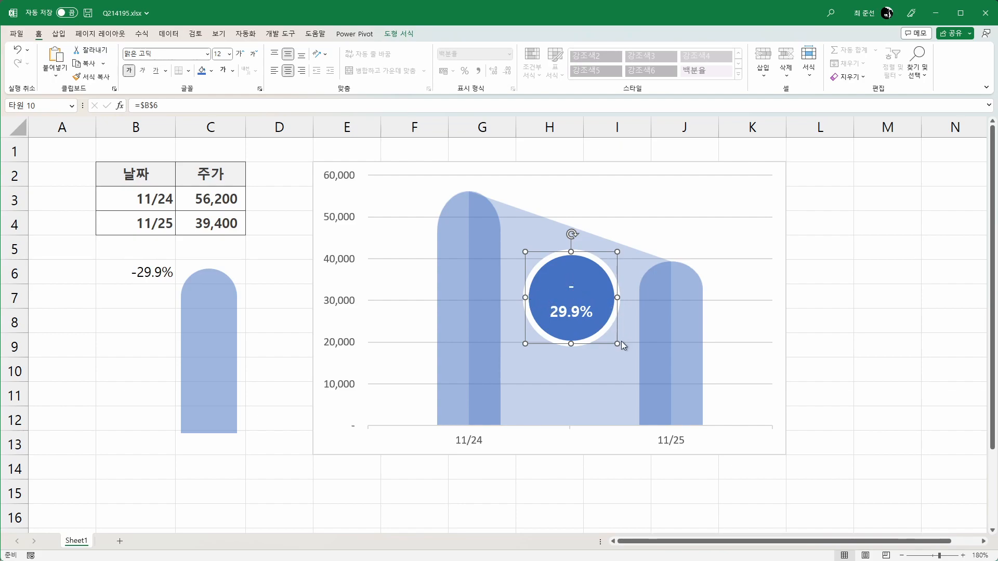
drag(617, 344, 598, 311)
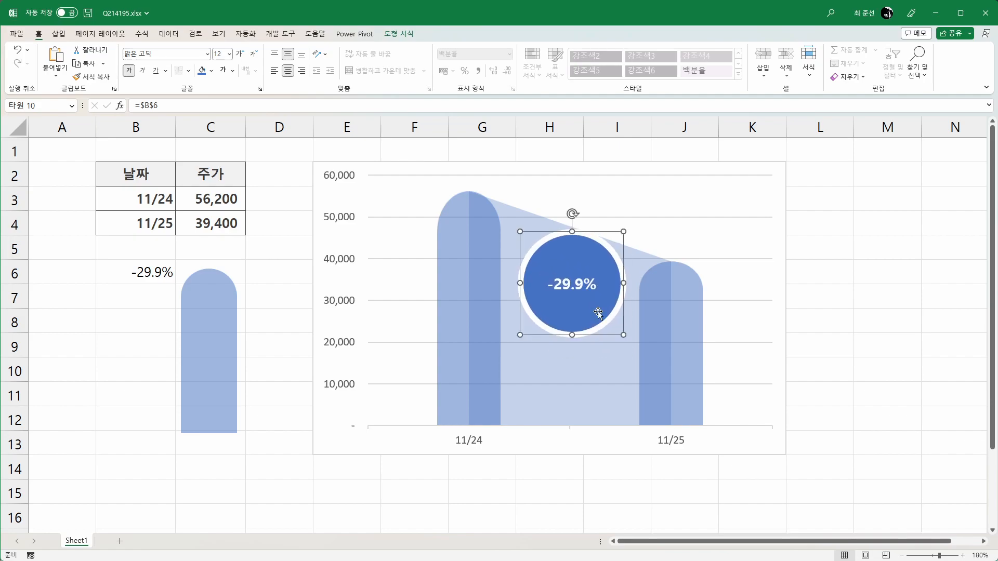
Deselect the circle and select the rate-of-change cell B6.
click(150, 318)
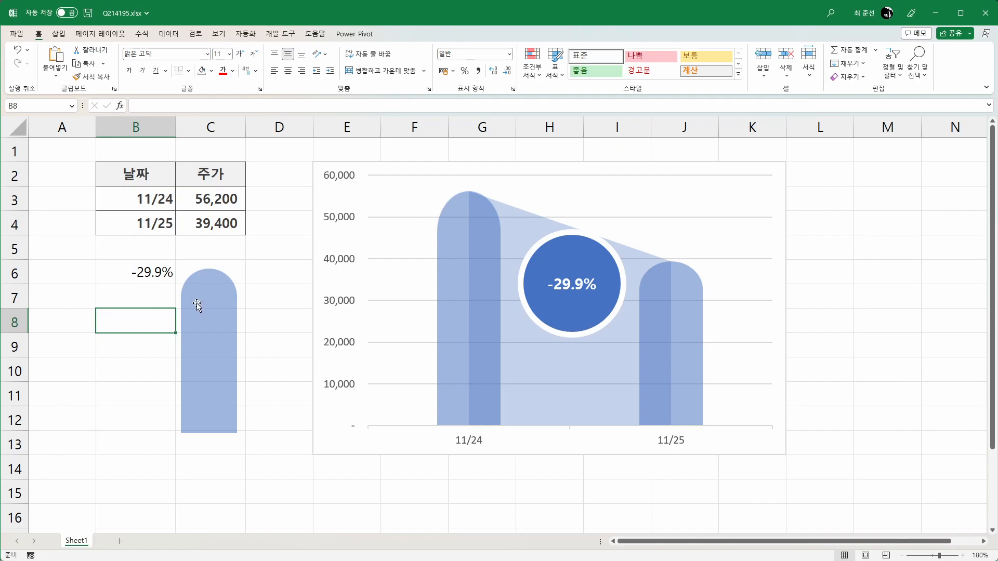
click(169, 277)
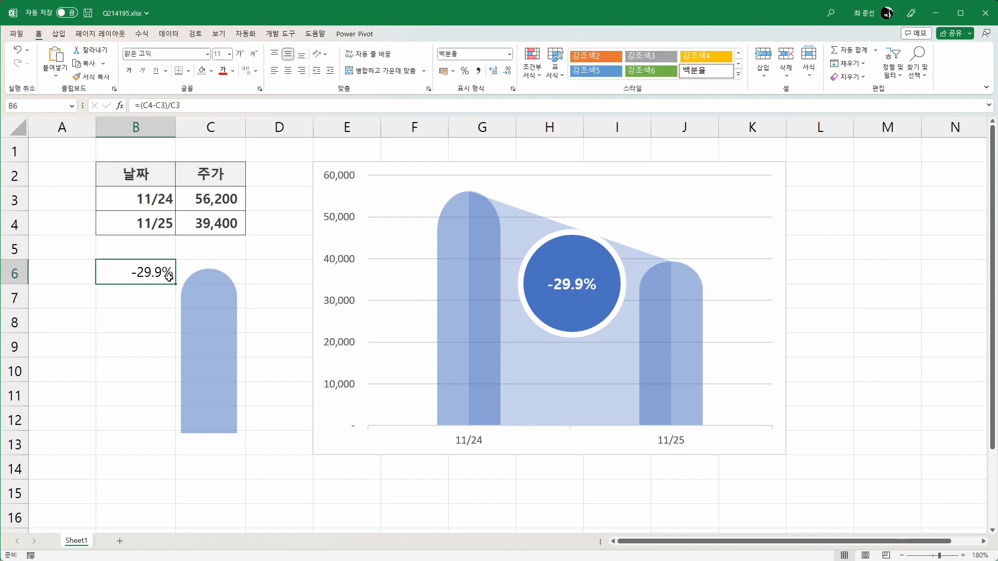